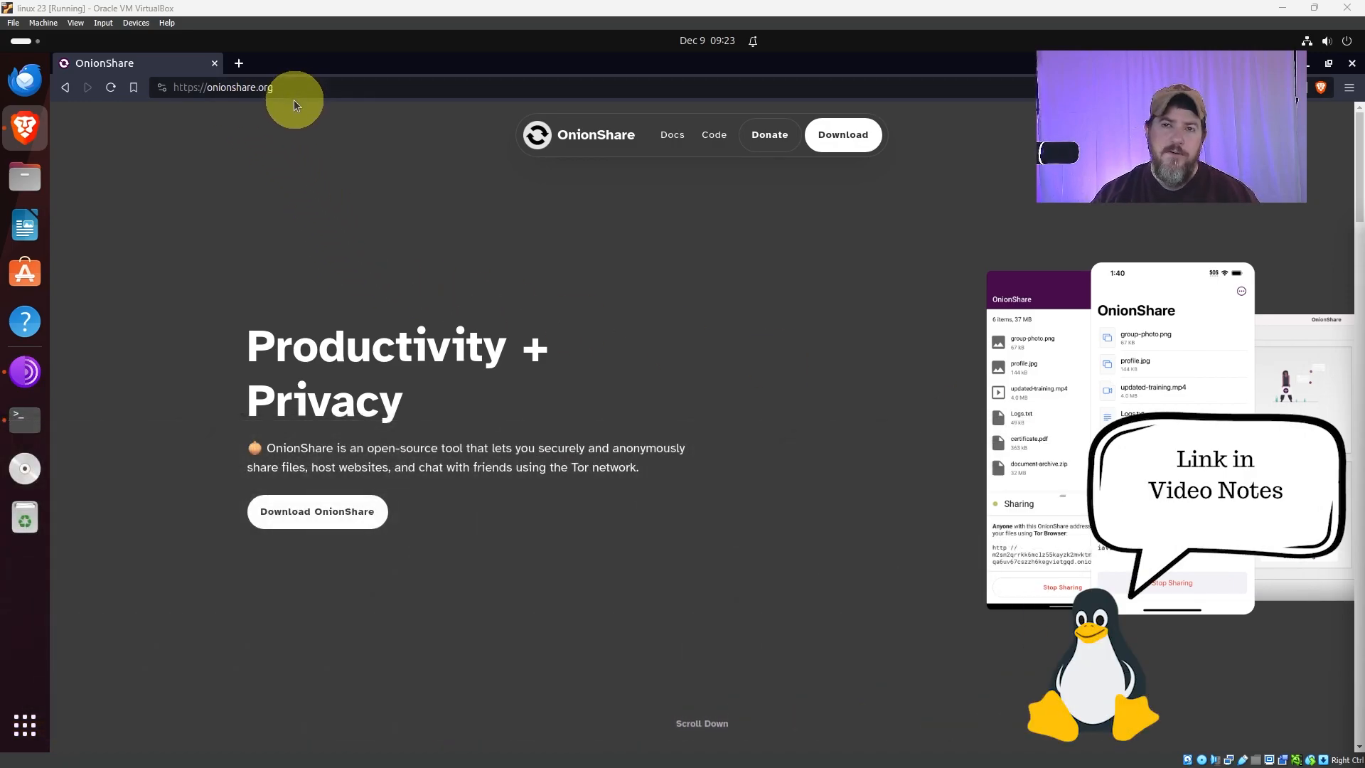
Follow OnionShare's download link to its Flathub listing and view the manual Flatpak install commands.
{"action": "left_click", "coordinate": [301, 513]}
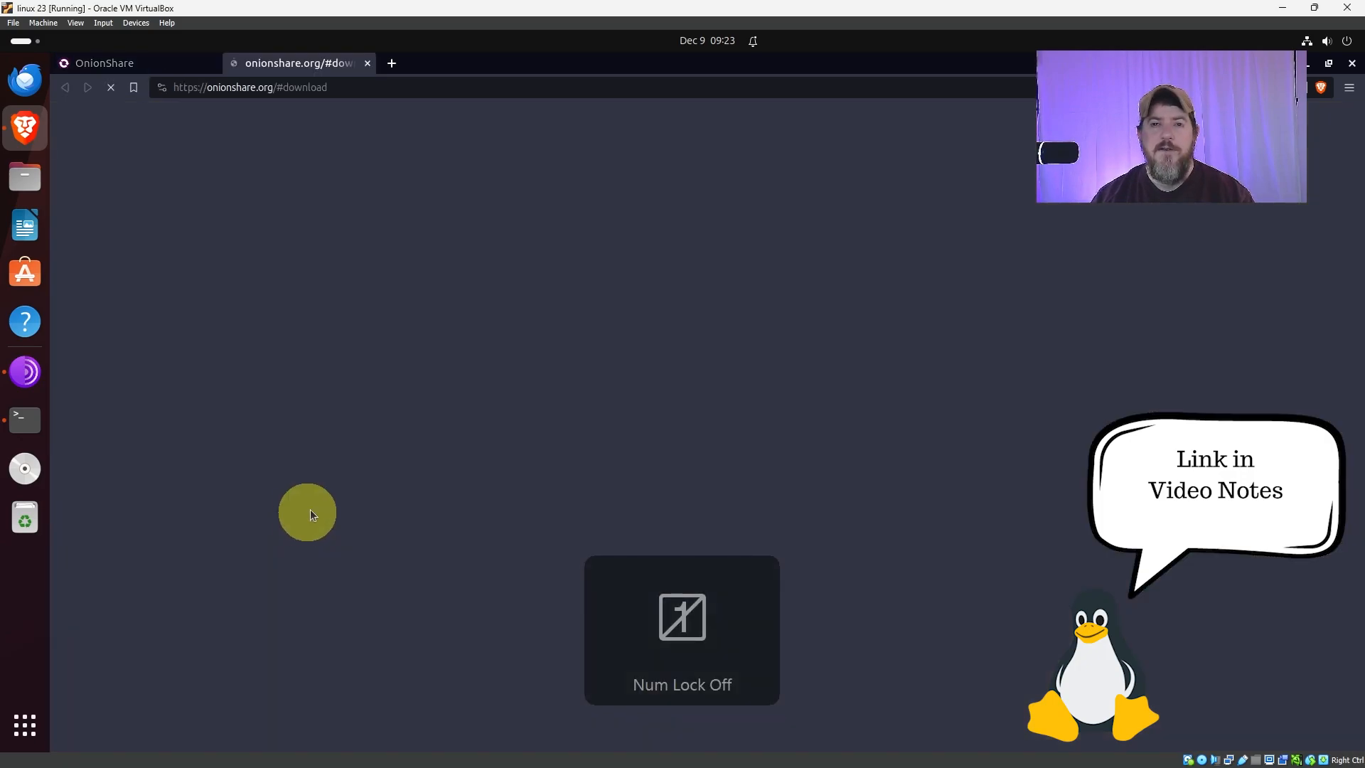
{"action": "left_click", "coordinate": [1012, 526]}
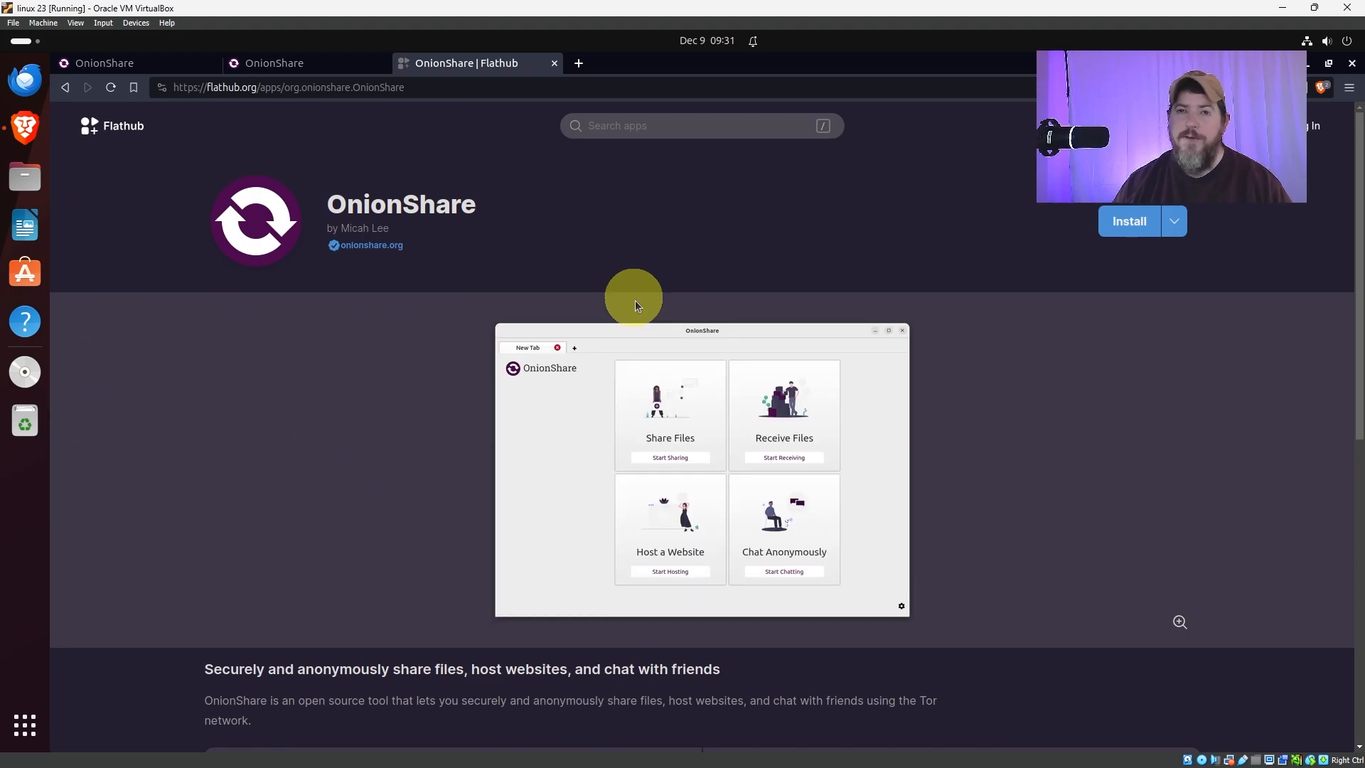
{"action": "left_click", "coordinate": [1176, 224]}
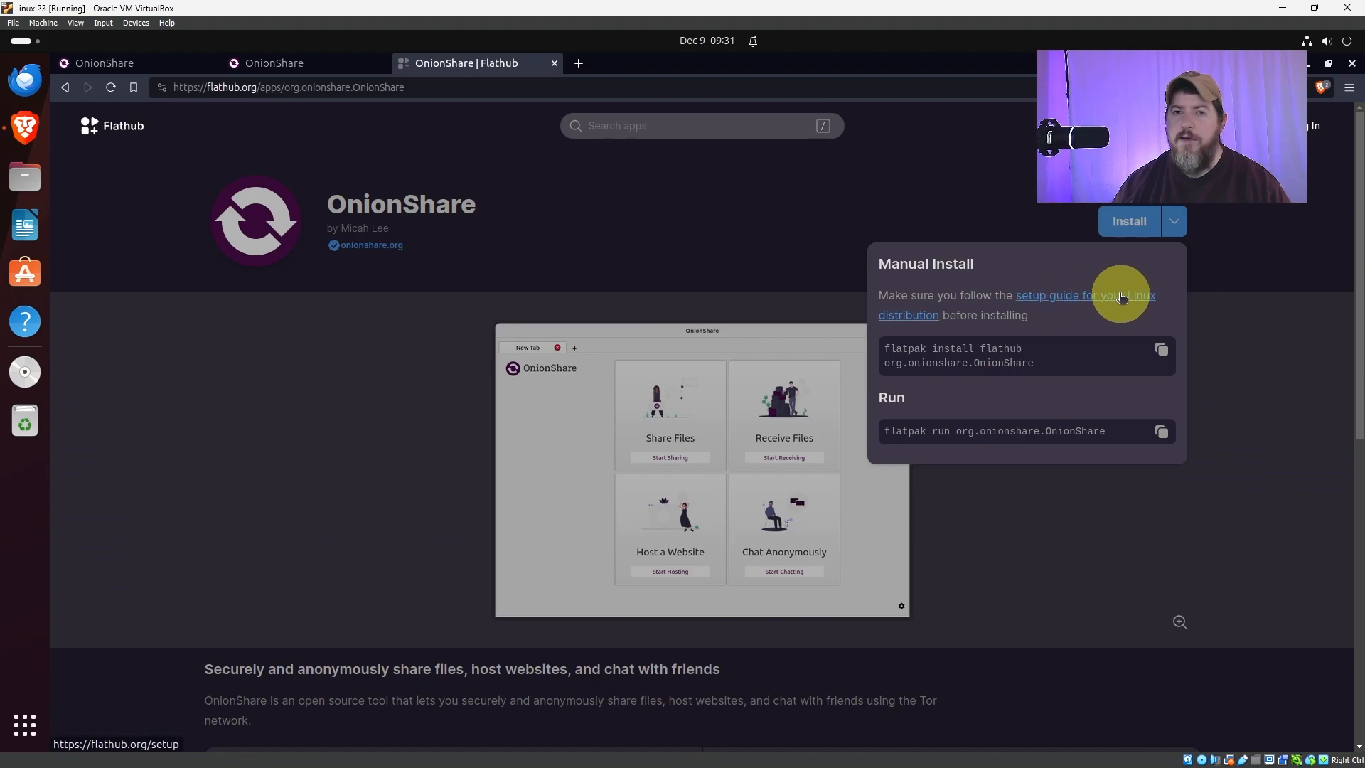
{"action": "left_click", "coordinate": [998, 217]}
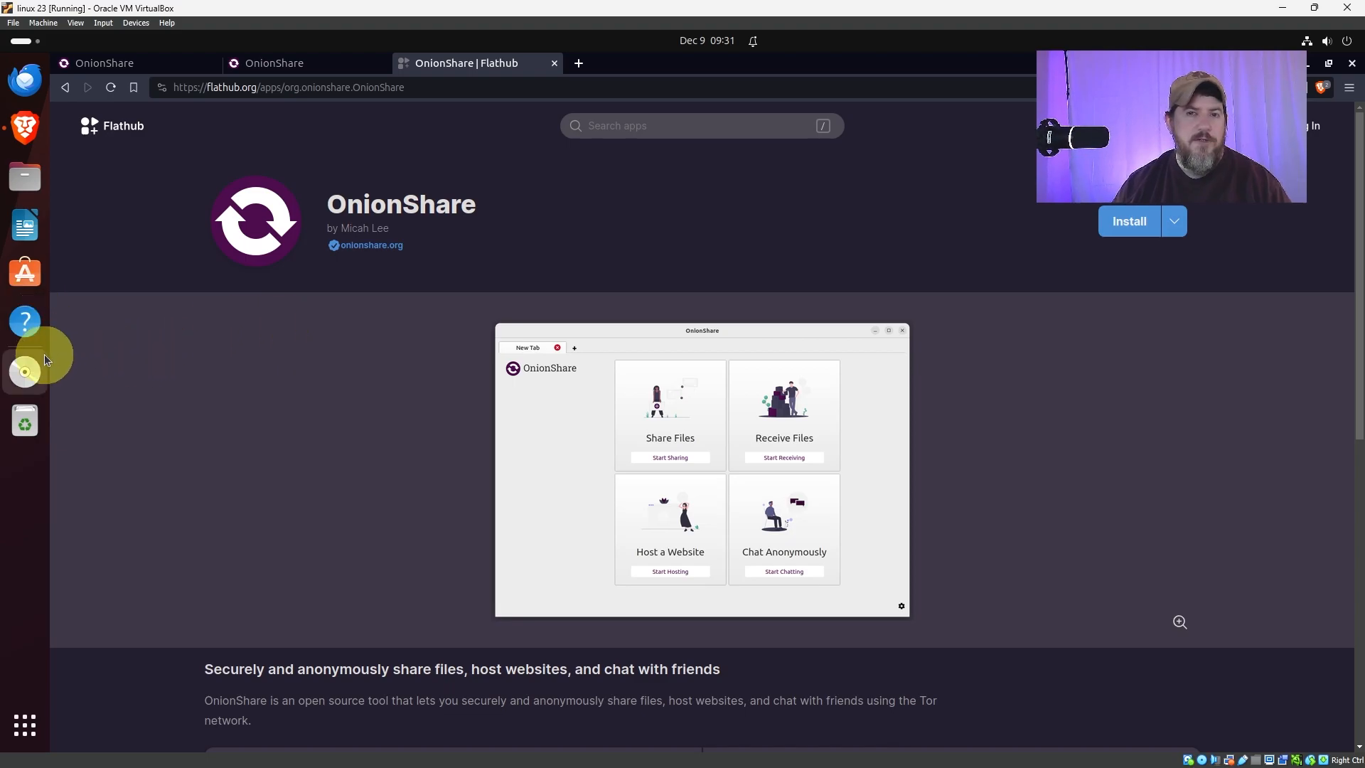
Install OnionShare from the downloaded Flathub reference file in the software store and launch it.
{"action": "left_click", "coordinate": [24, 178]}
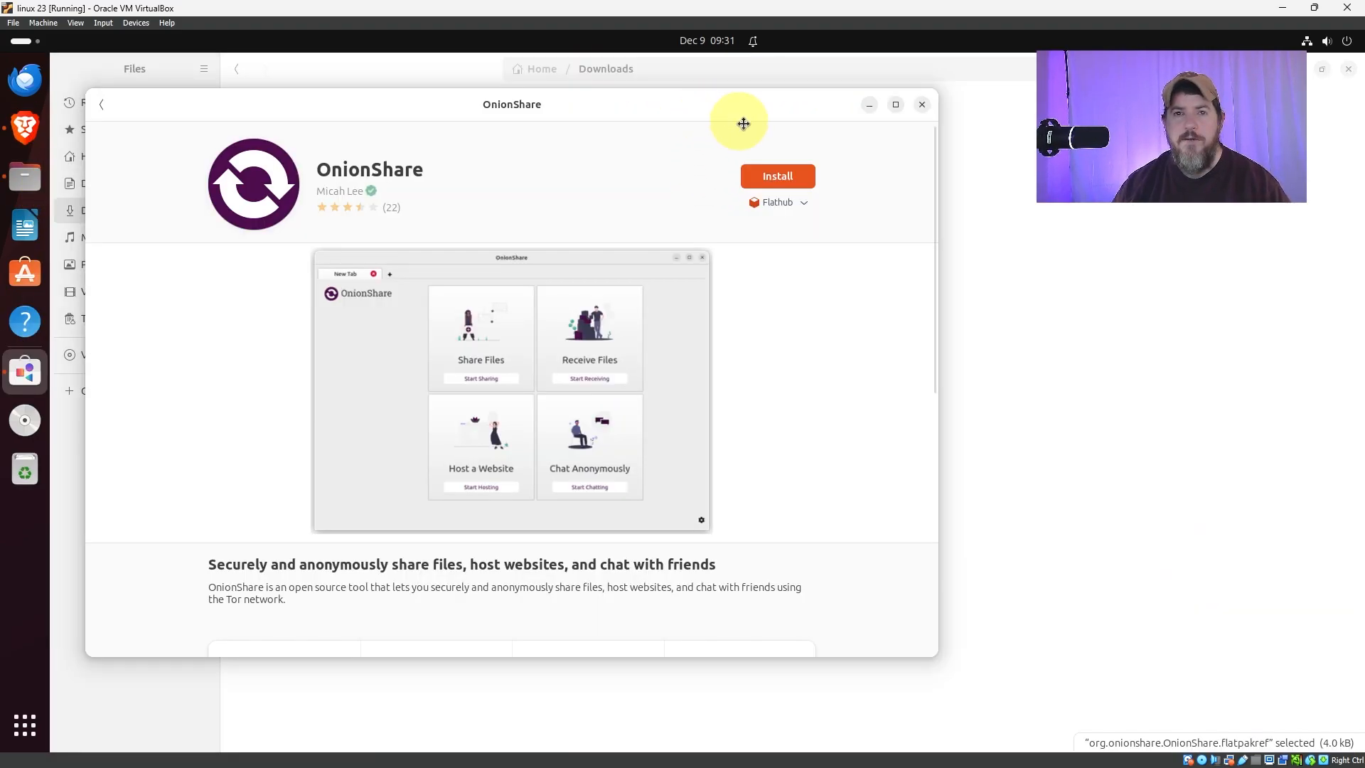
{"action": "left_click_drag", "start_coordinate": [733, 121], "coordinate": [853, 147]}
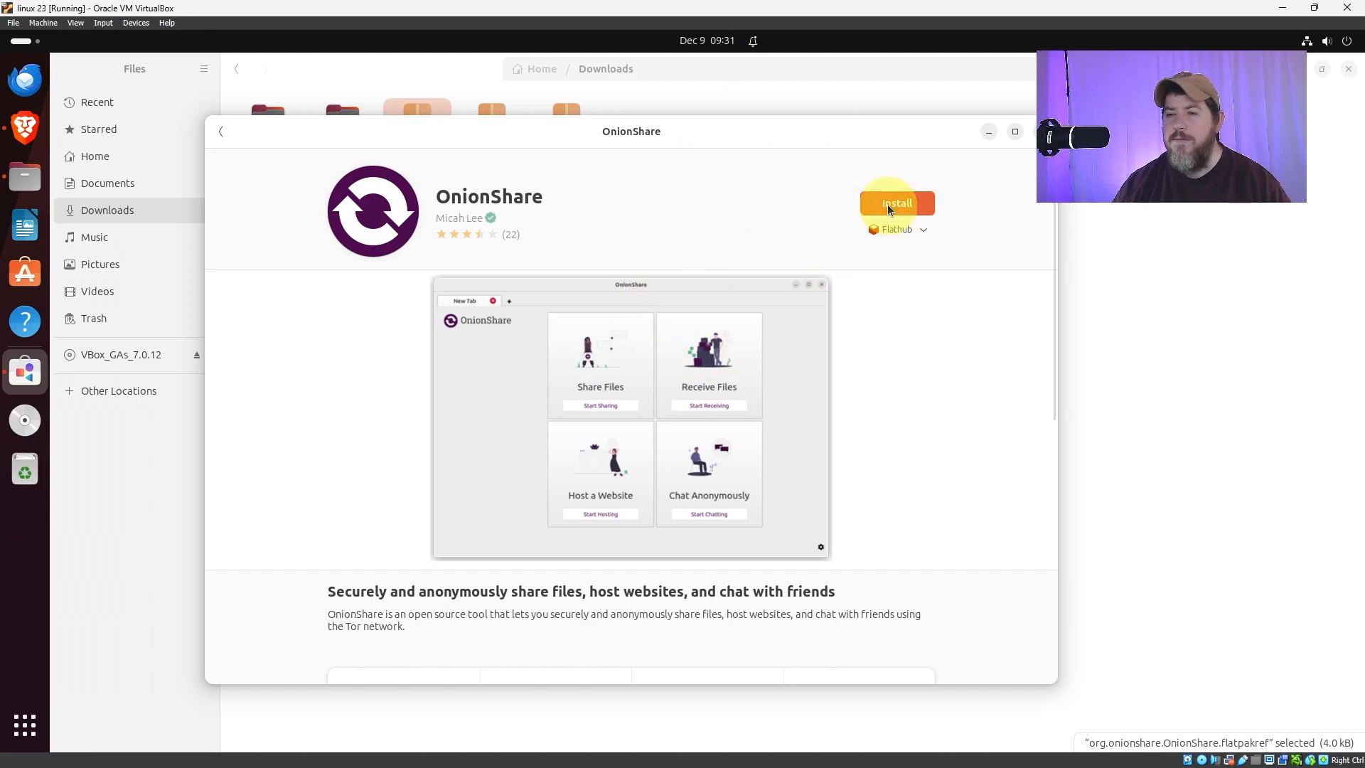
{"action": "left_click", "coordinate": [890, 206]}
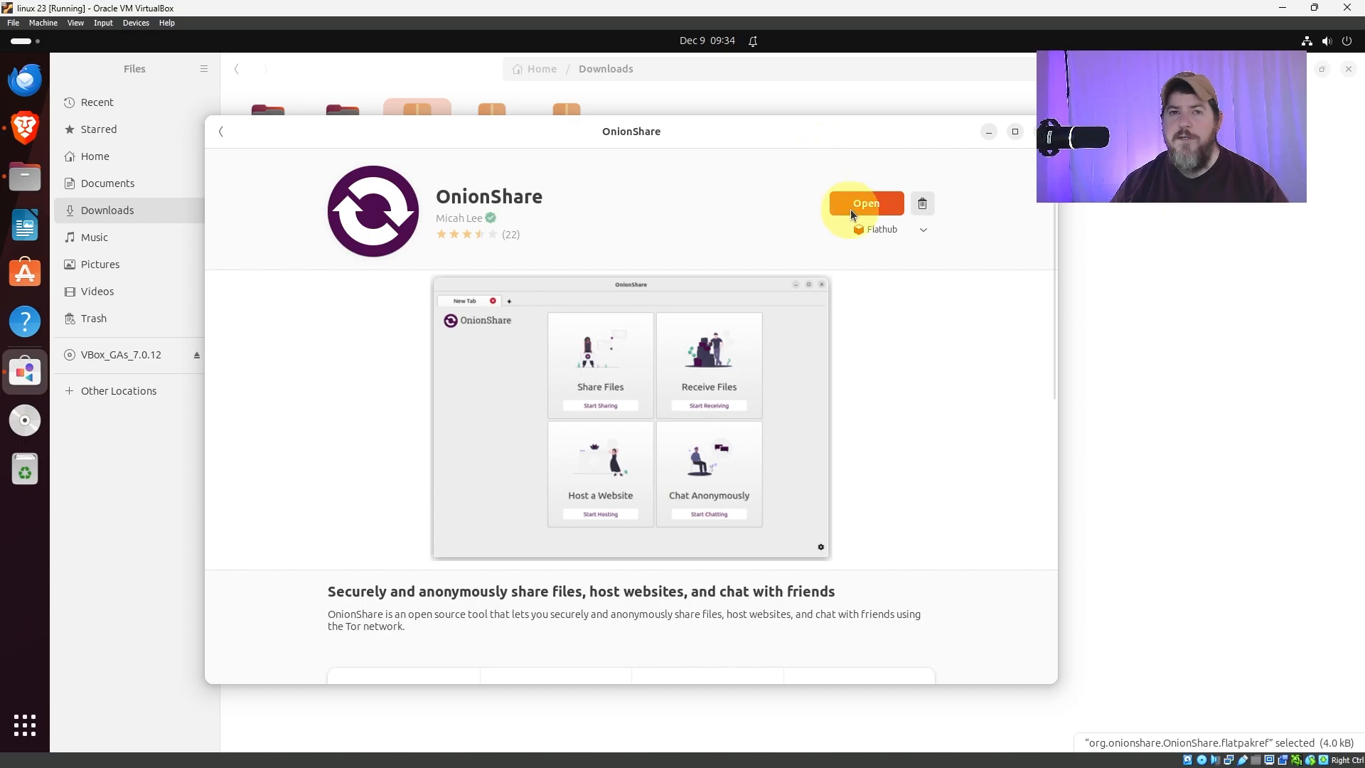
{"action": "left_click", "coordinate": [866, 203]}
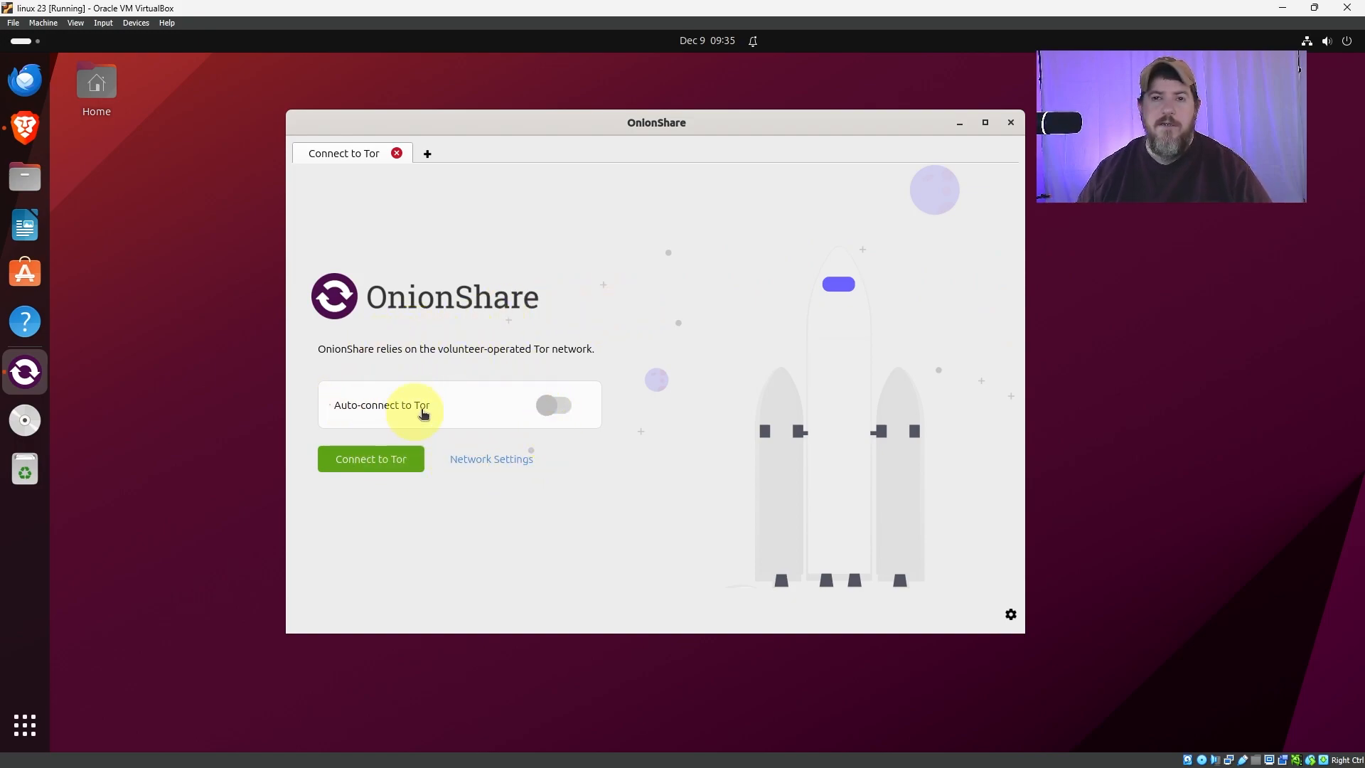
Review the Tor network settings and connect OnionShare to Tor with the built-in Tor.
{"action": "left_click", "coordinate": [497, 459]}
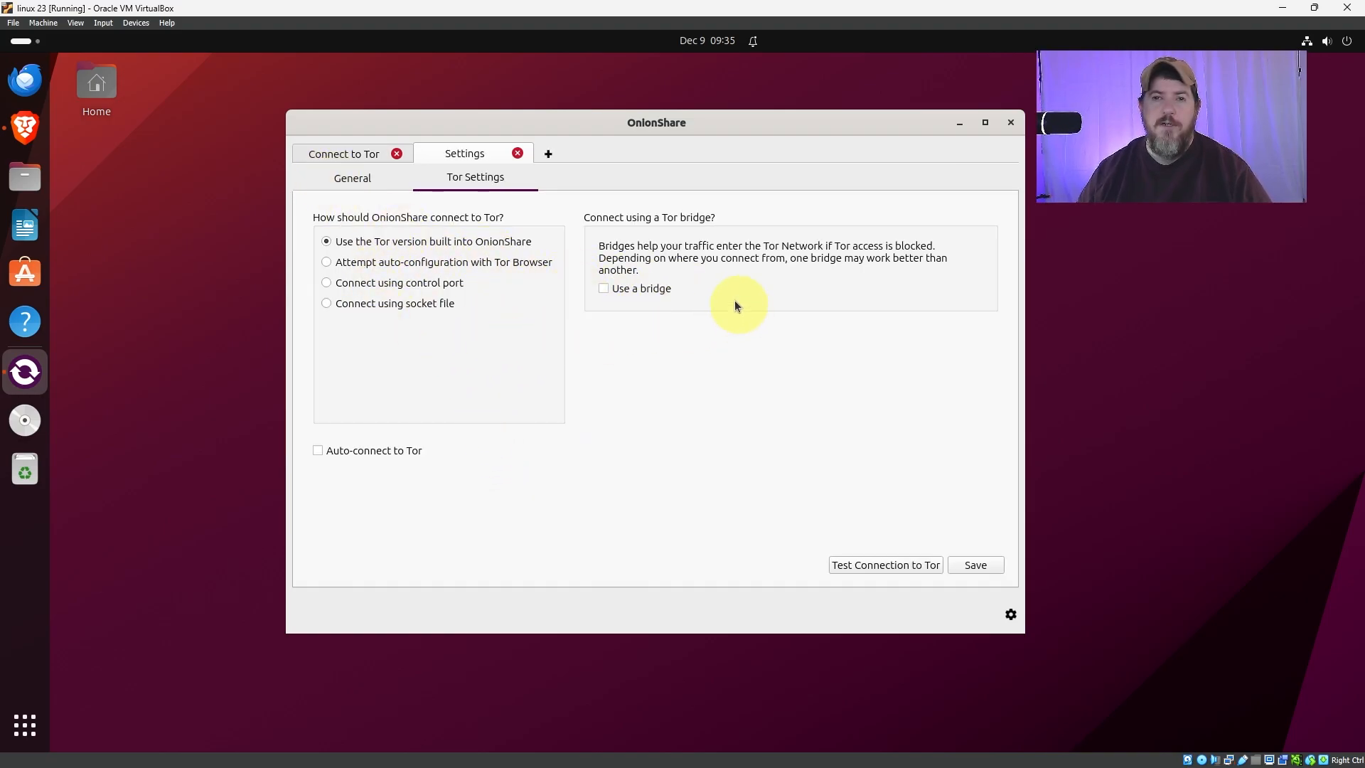
{"action": "left_click", "coordinate": [358, 155]}
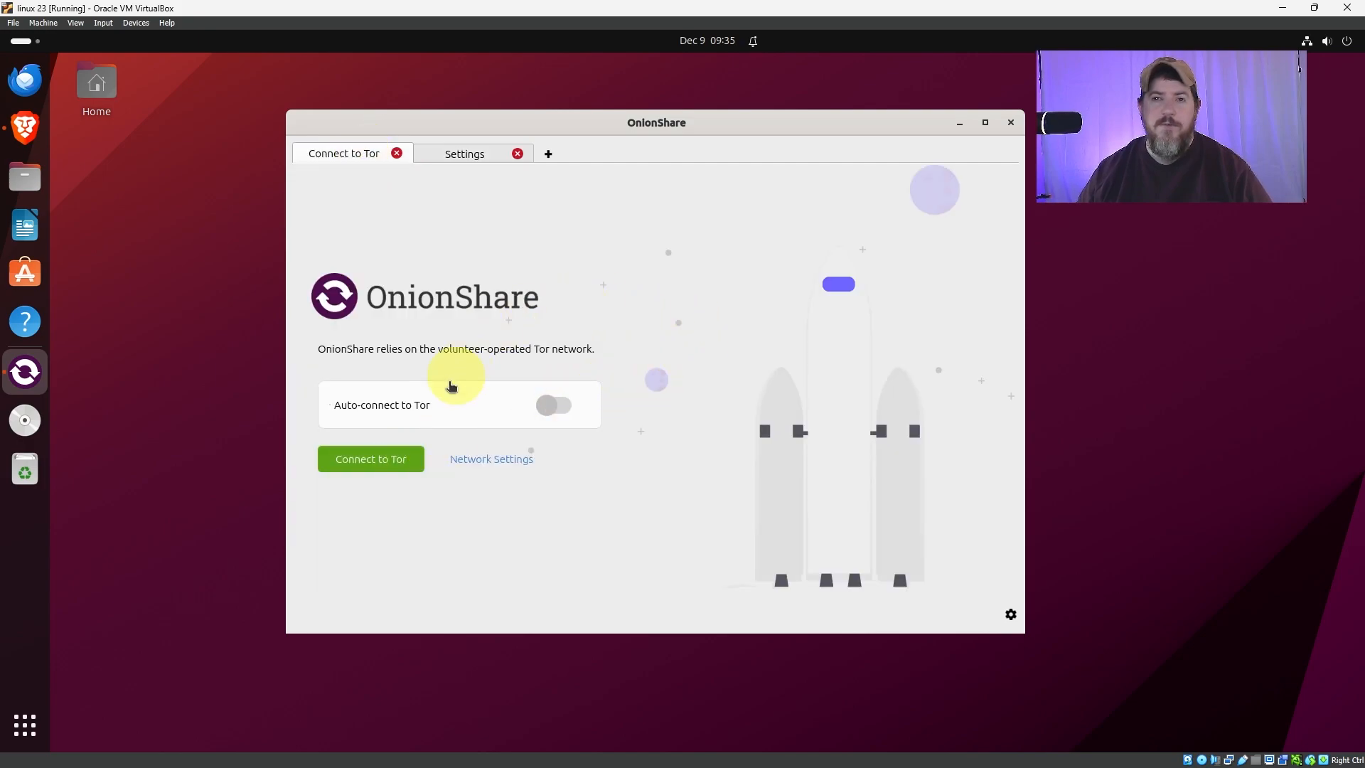
{"action": "left_click", "coordinate": [371, 464]}
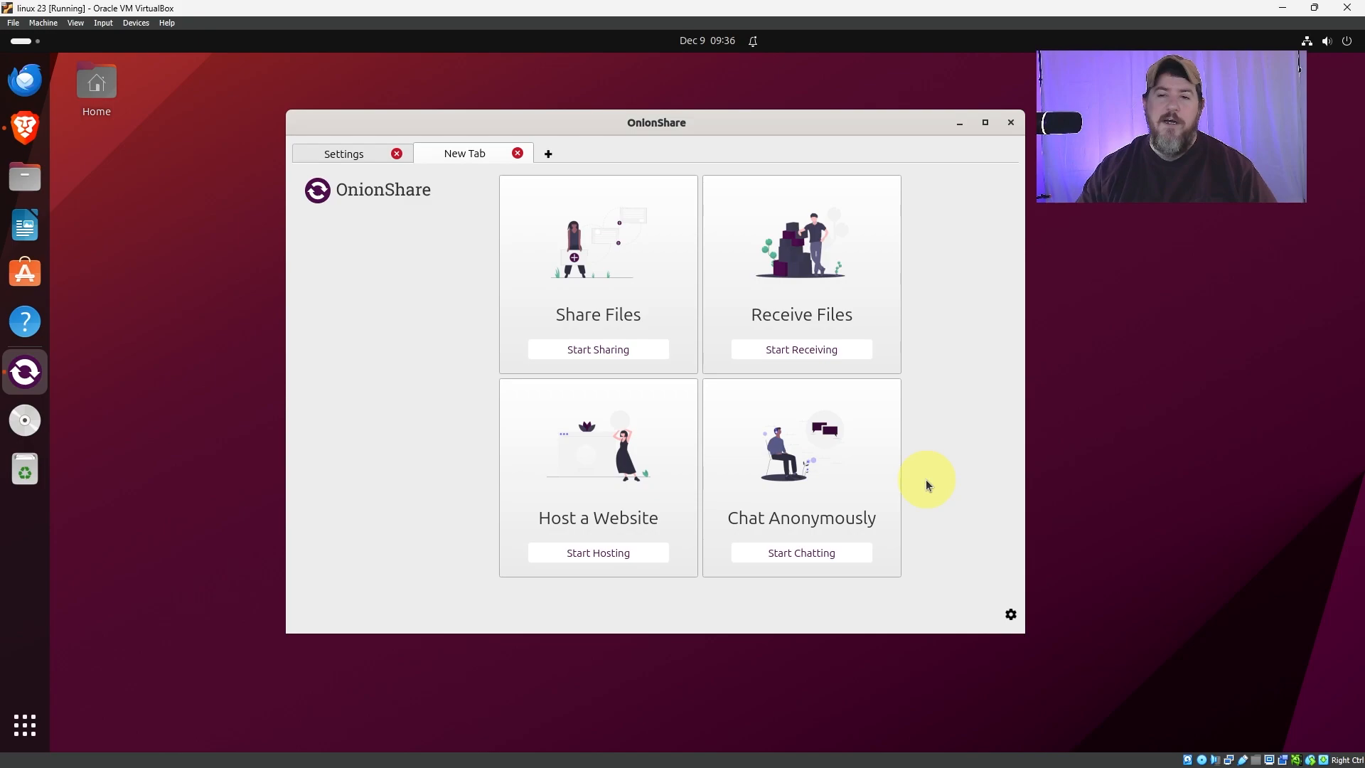
Open a Share Files tab and browse for files to add without choosing any.
{"action": "left_click", "coordinate": [598, 350]}
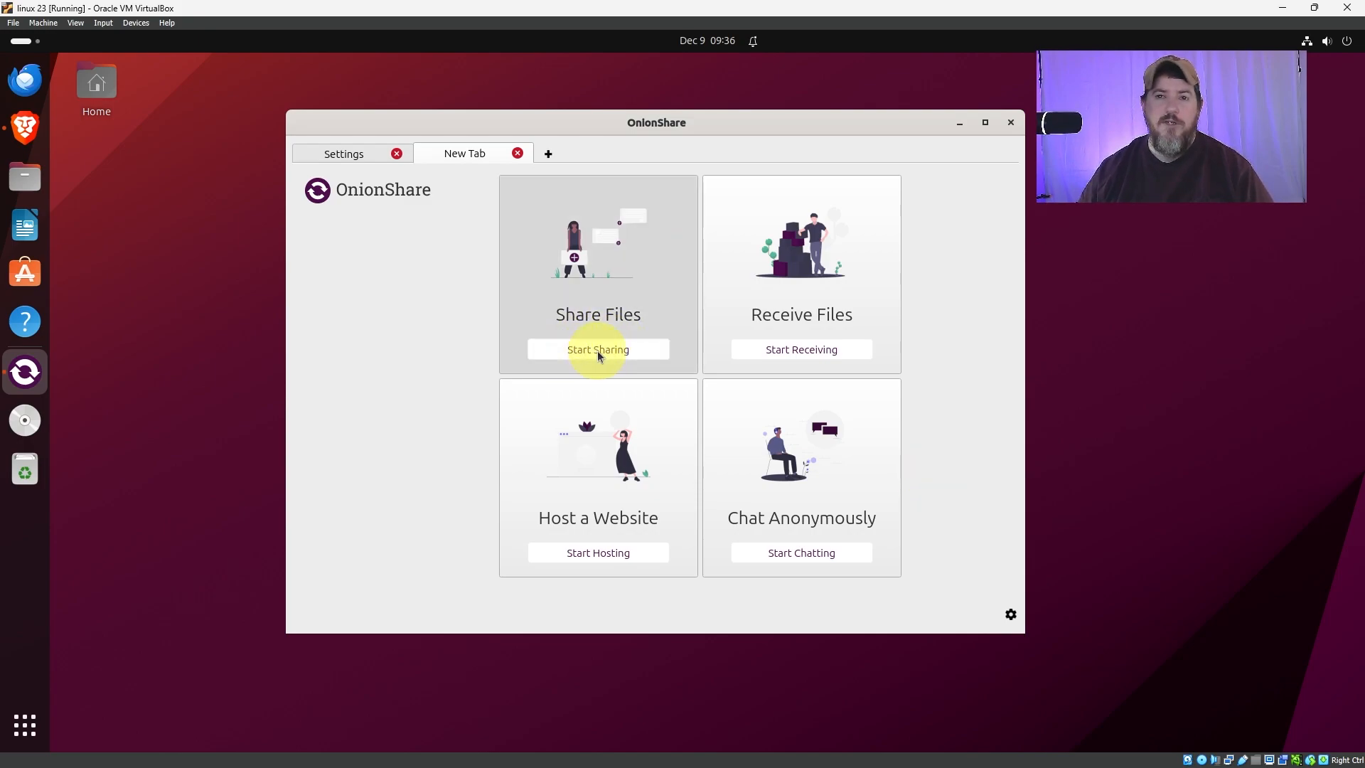
{"action": "left_click", "coordinate": [915, 543]}
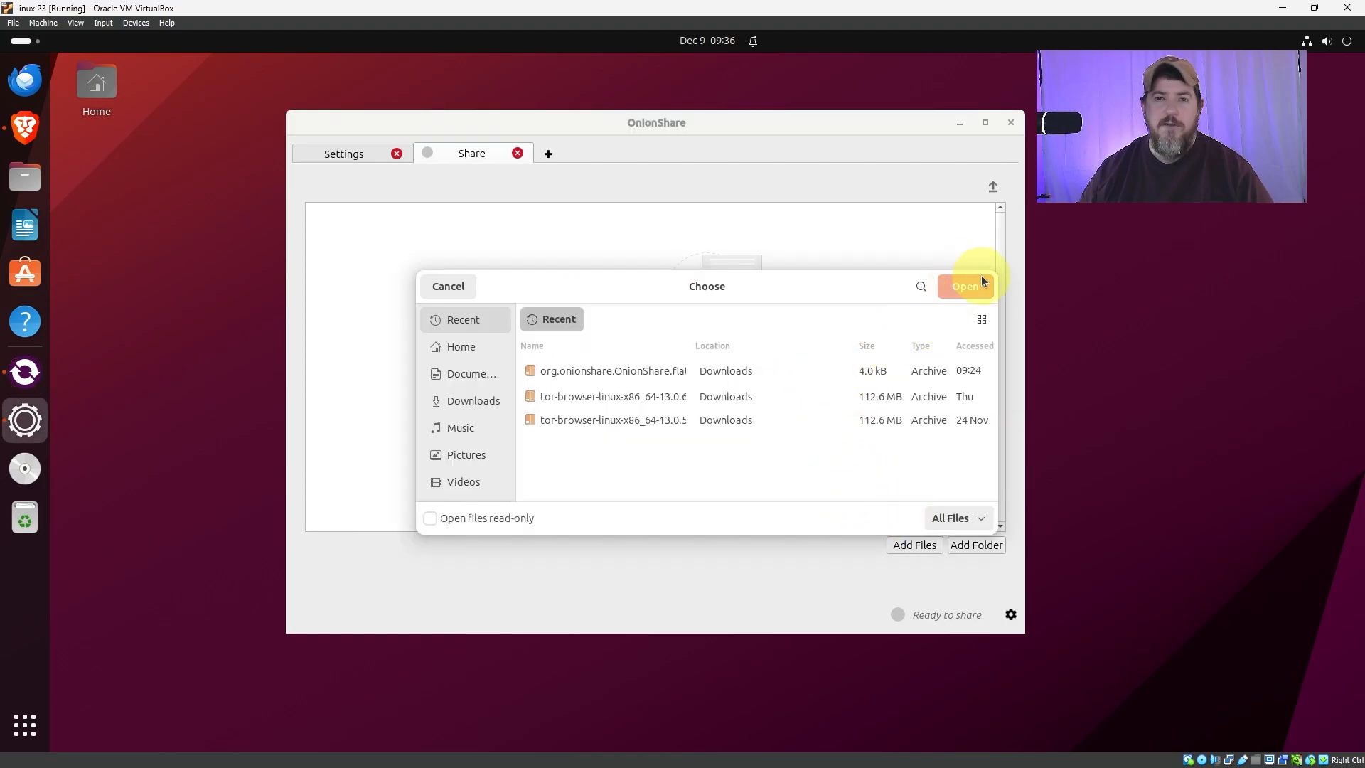
{"action": "left_click", "coordinate": [449, 286]}
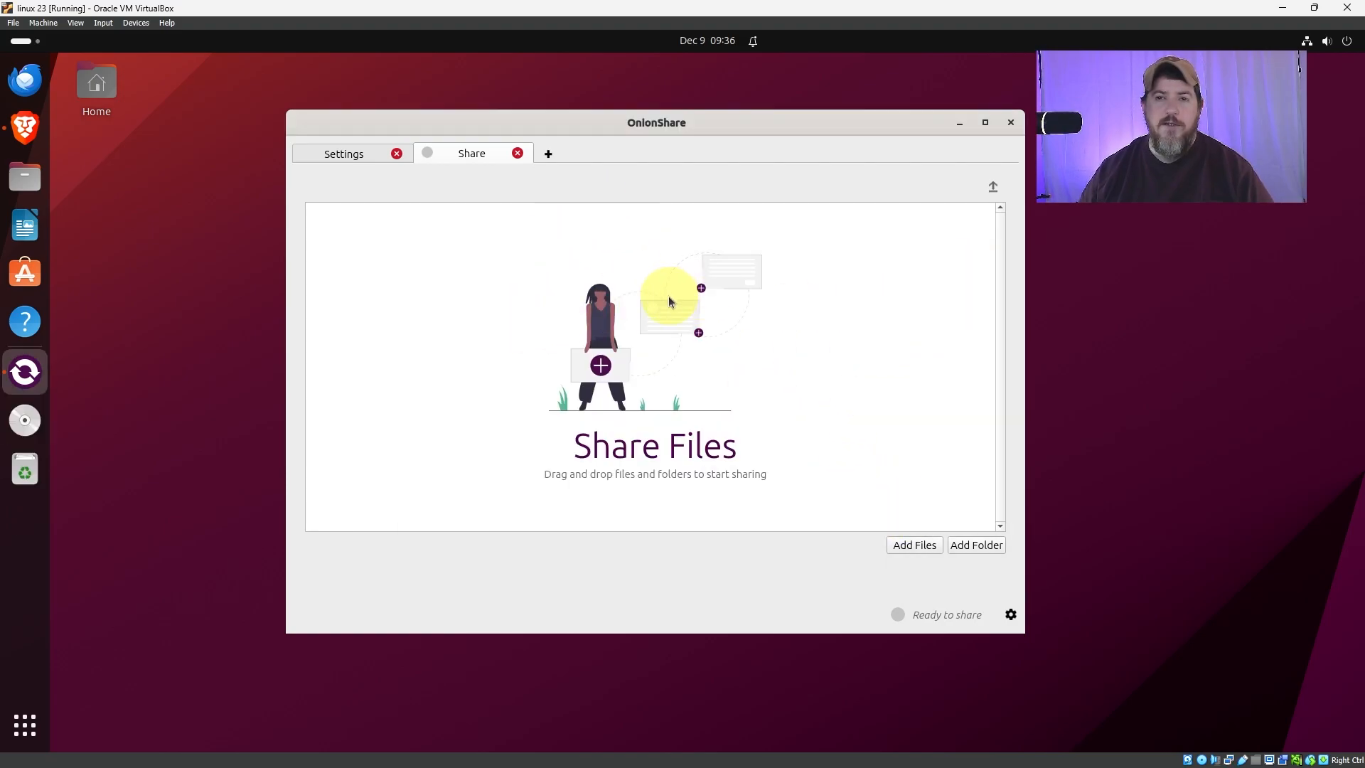
Create a directory named folder and an empty file named text from a terminal.
{"action": "key", "text": "ctrl+alt+t"}
{"action": "type", "text": "mkdir folder"}
{"action": "key", "text": "Return"}
{"action": "type", "text": "touch text"}
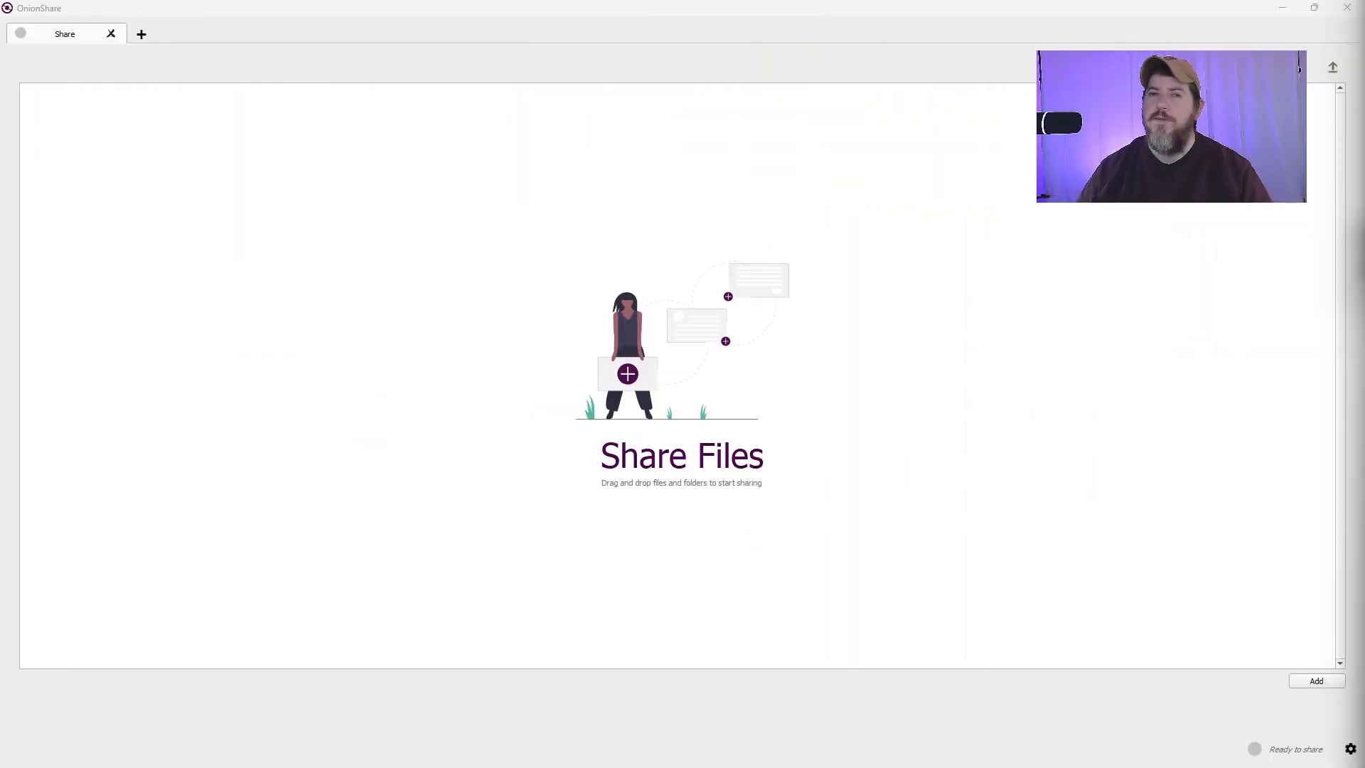
Add the Folder directory and the Text.txt.txt file to the share and expand the advanced settings.
{"action": "left_click_drag", "start_coordinate": [1361, 299], "coordinate": [656, 398]}
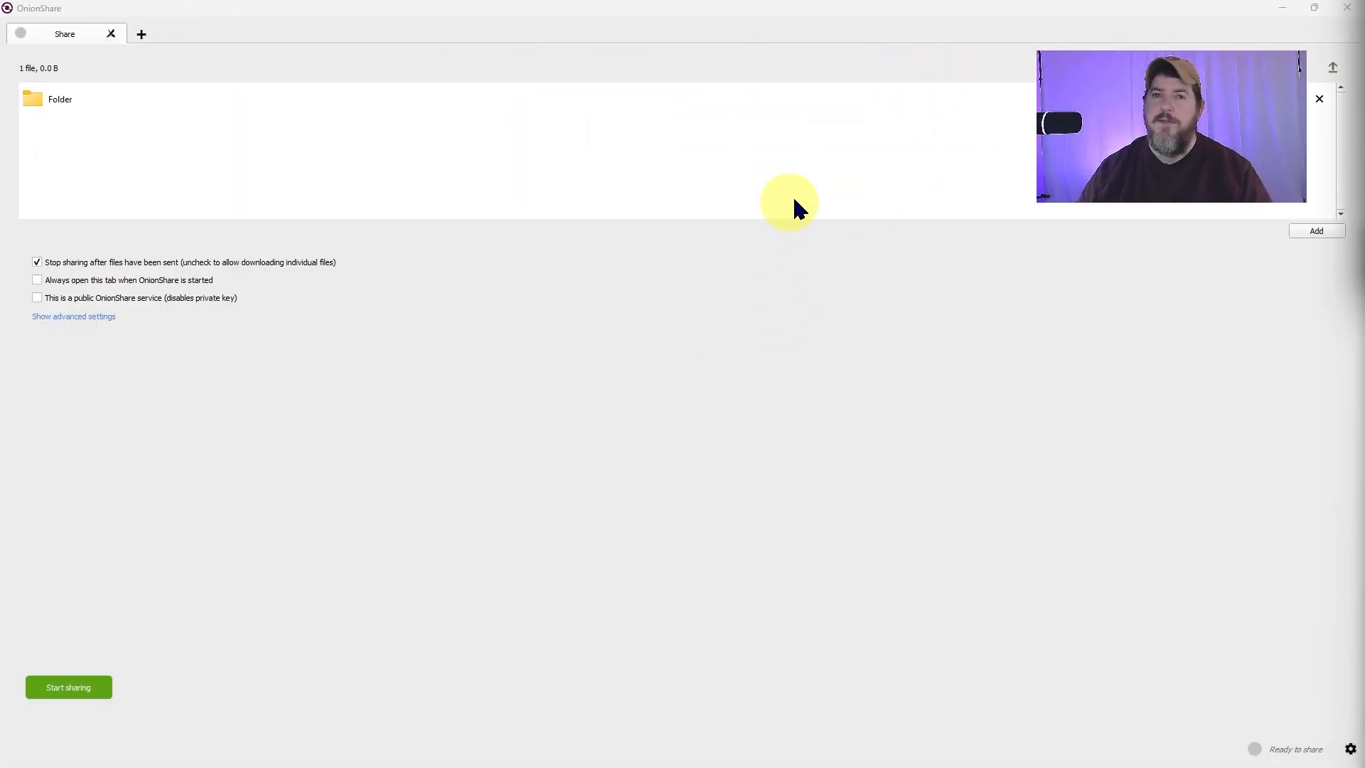
{"action": "left_click_drag", "start_coordinate": [1361, 199], "coordinate": [924, 190]}
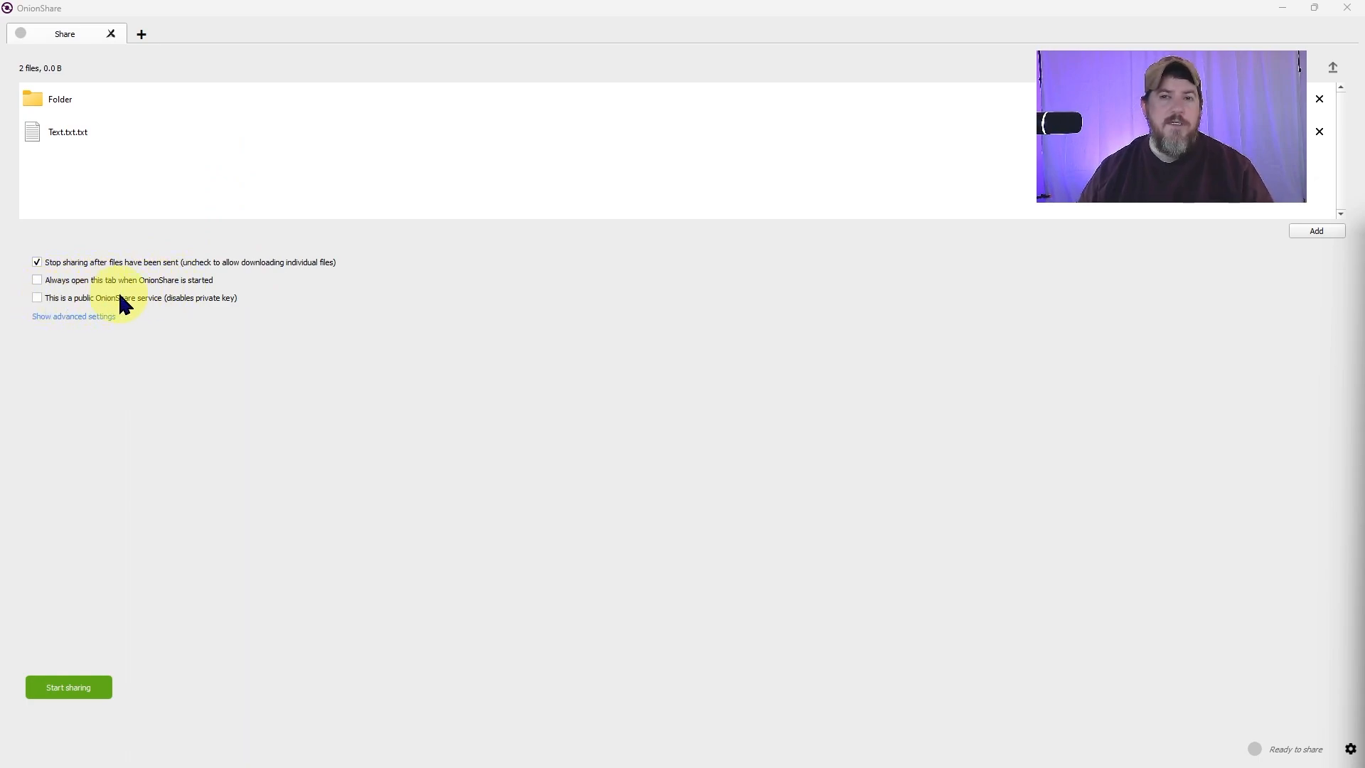
{"action": "left_click", "coordinate": [71, 315]}
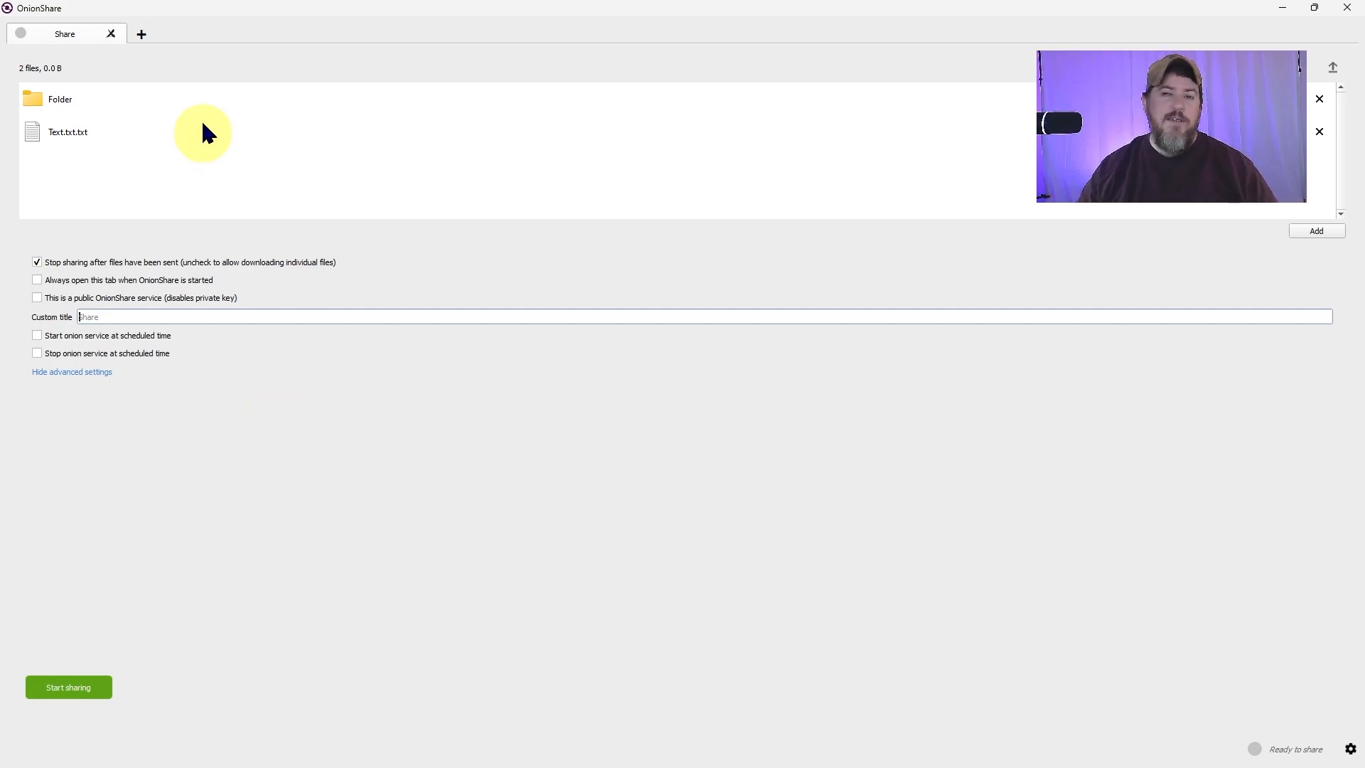
Start sharing and copy the OnionShare address.
{"action": "left_click", "coordinate": [39, 687]}
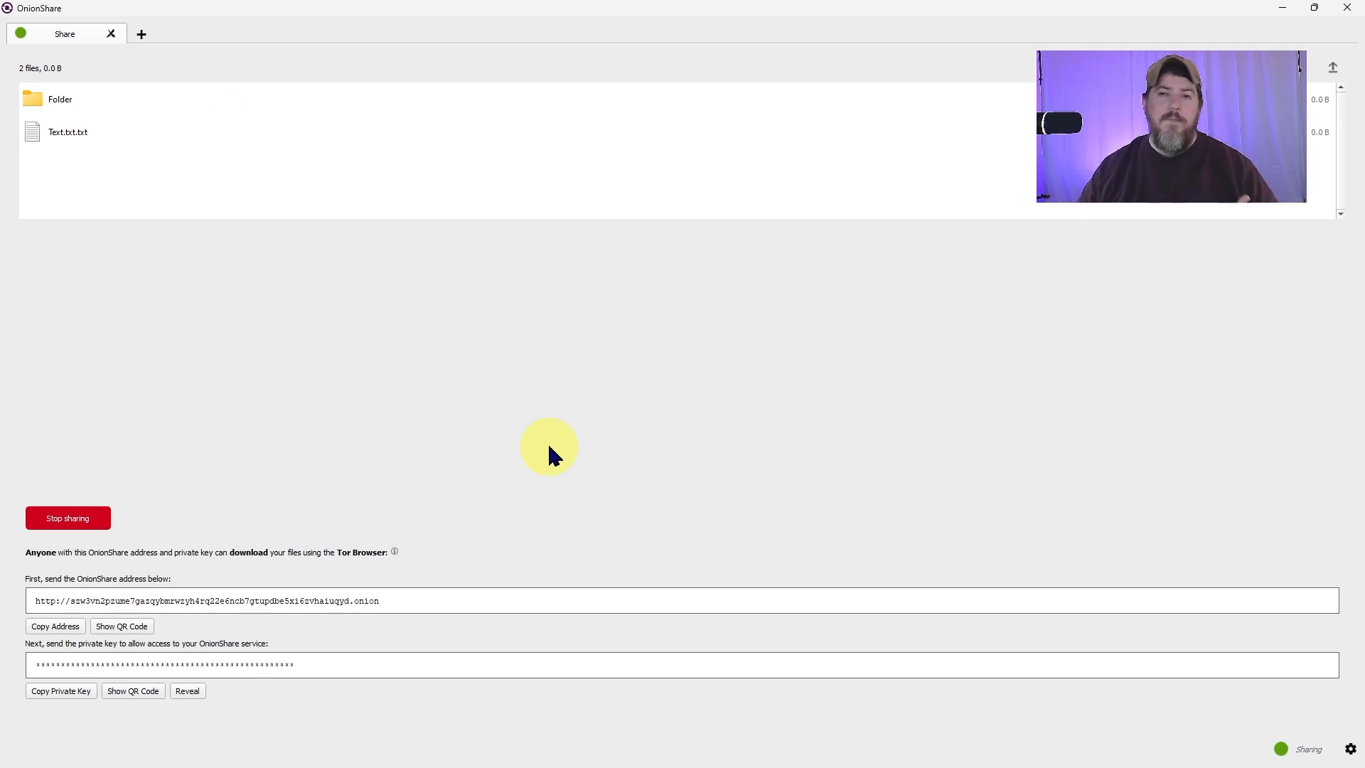
{"action": "left_click", "coordinate": [40, 630]}
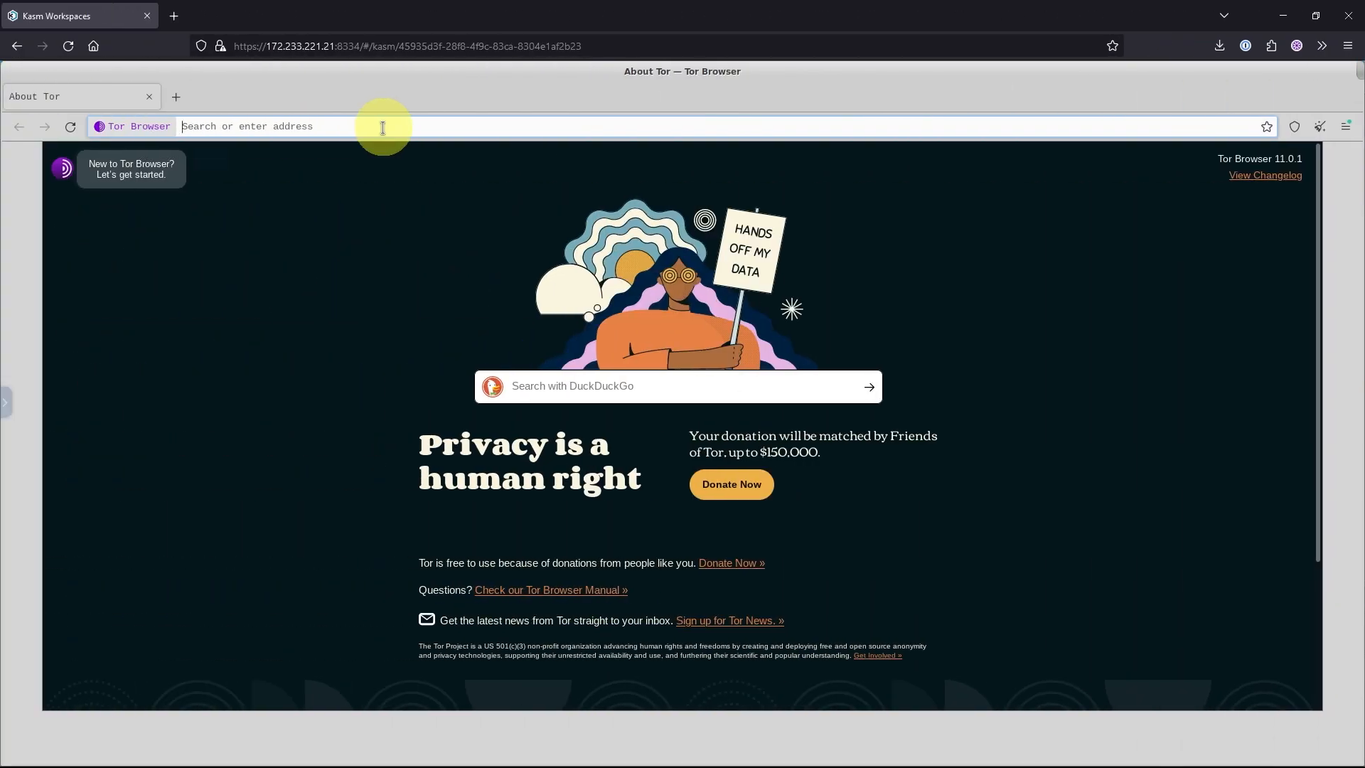
Open the copied onion address in Tor Browser and authenticate with the private key copied from OnionShare.
{"action": "key", "text": "ctrl+v"}
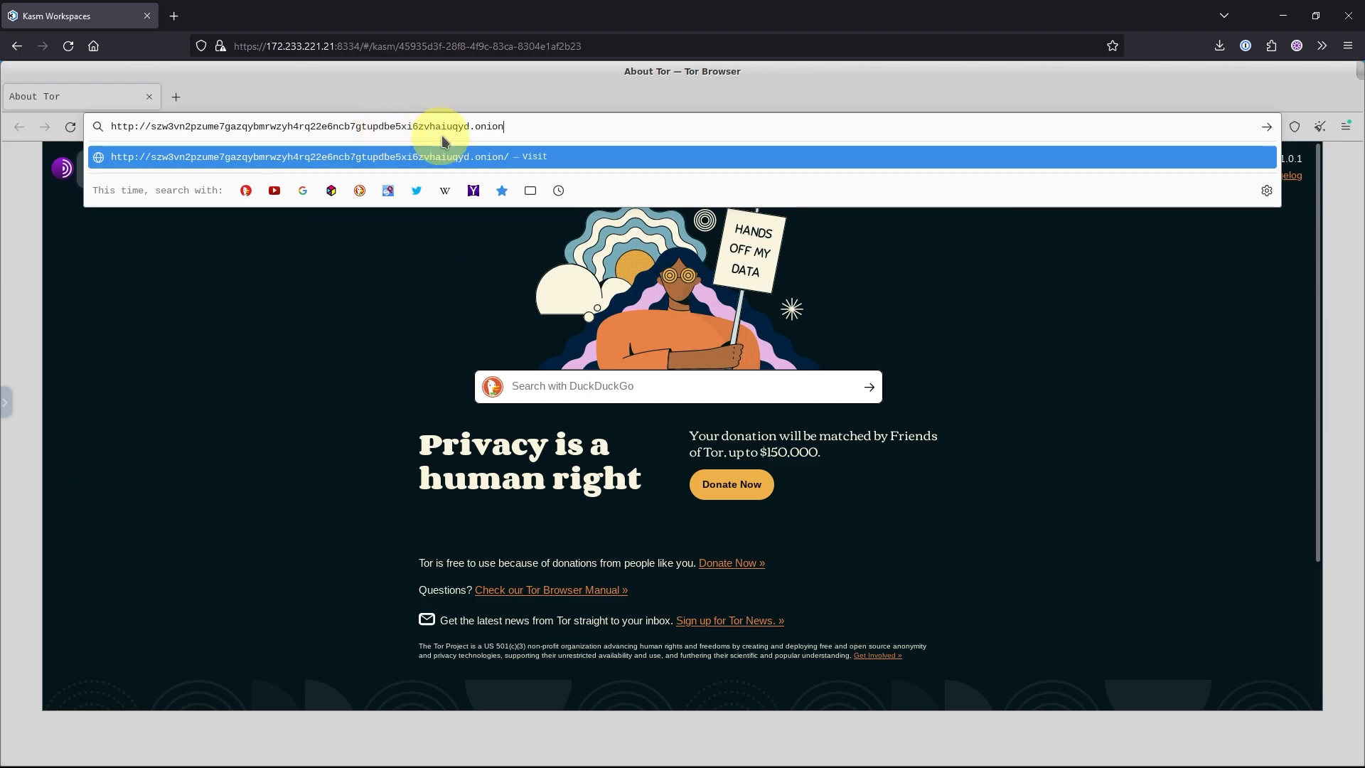
{"action": "key", "text": "Return"}
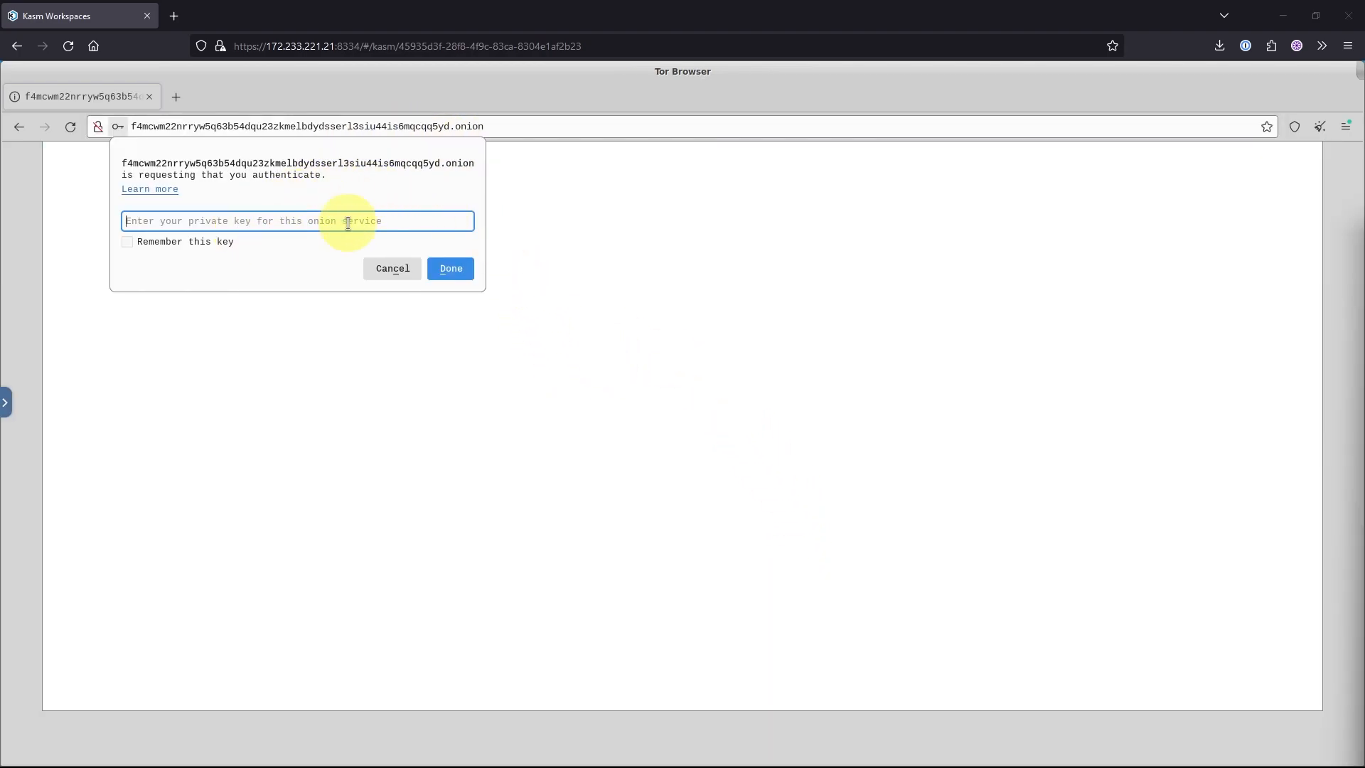
{"action": "left_click", "coordinate": [768, 752]}
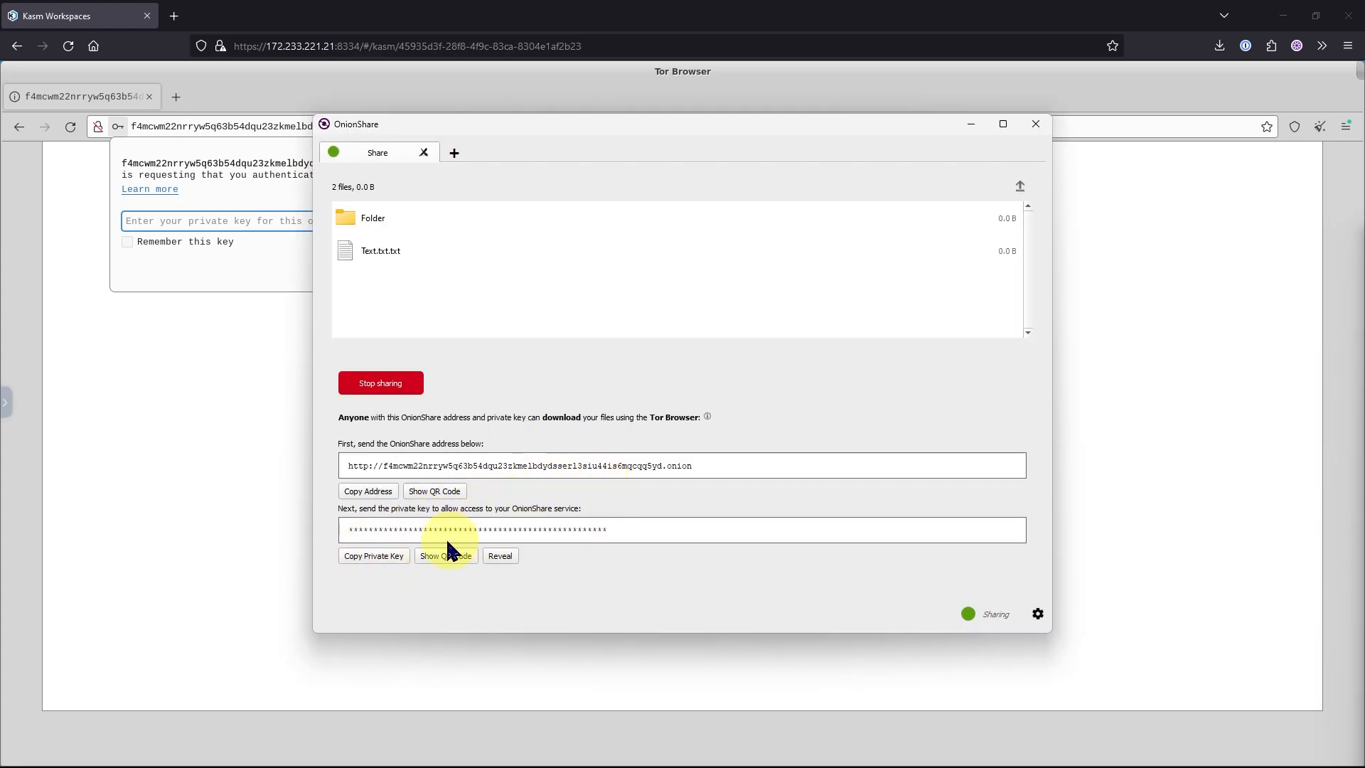
{"action": "left_click", "coordinate": [372, 557]}
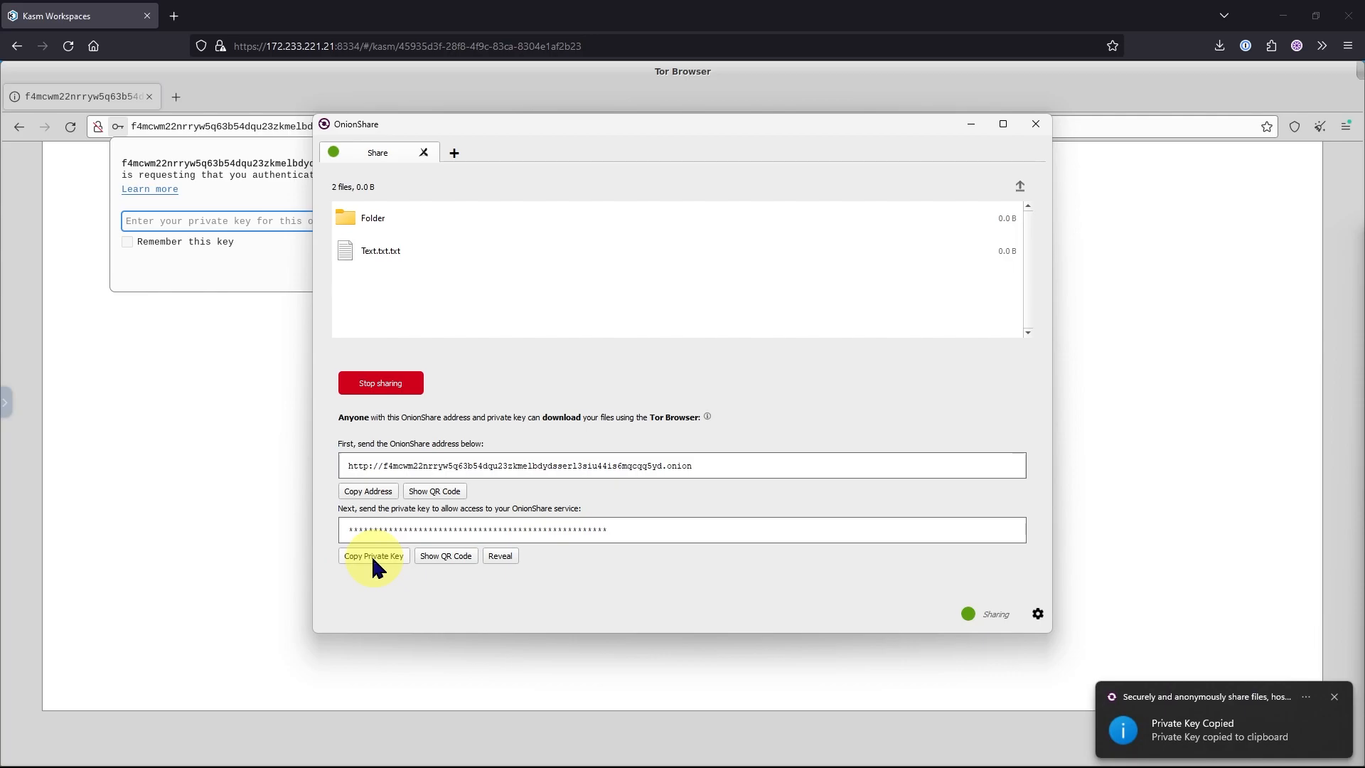
{"action": "left_click", "coordinate": [970, 124]}
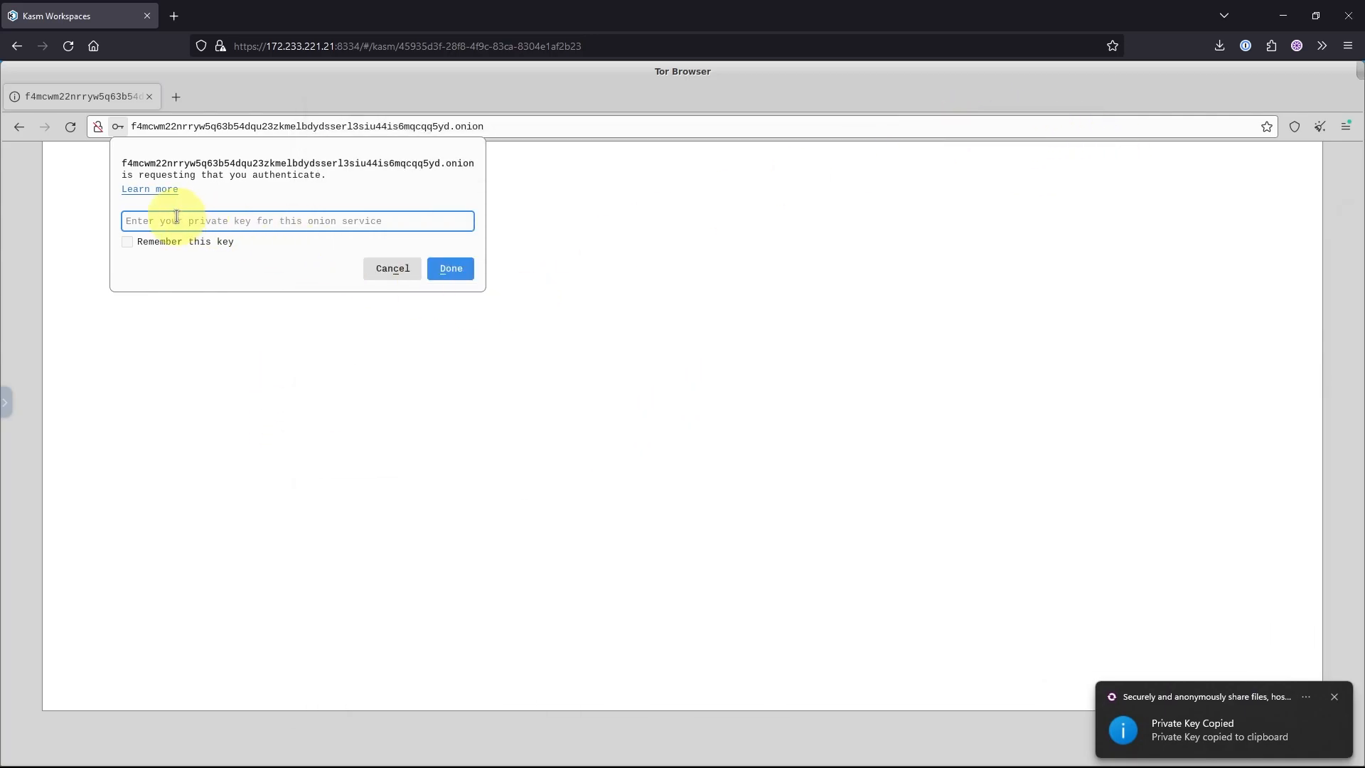
{"action": "key", "text": "ctrl+v"}
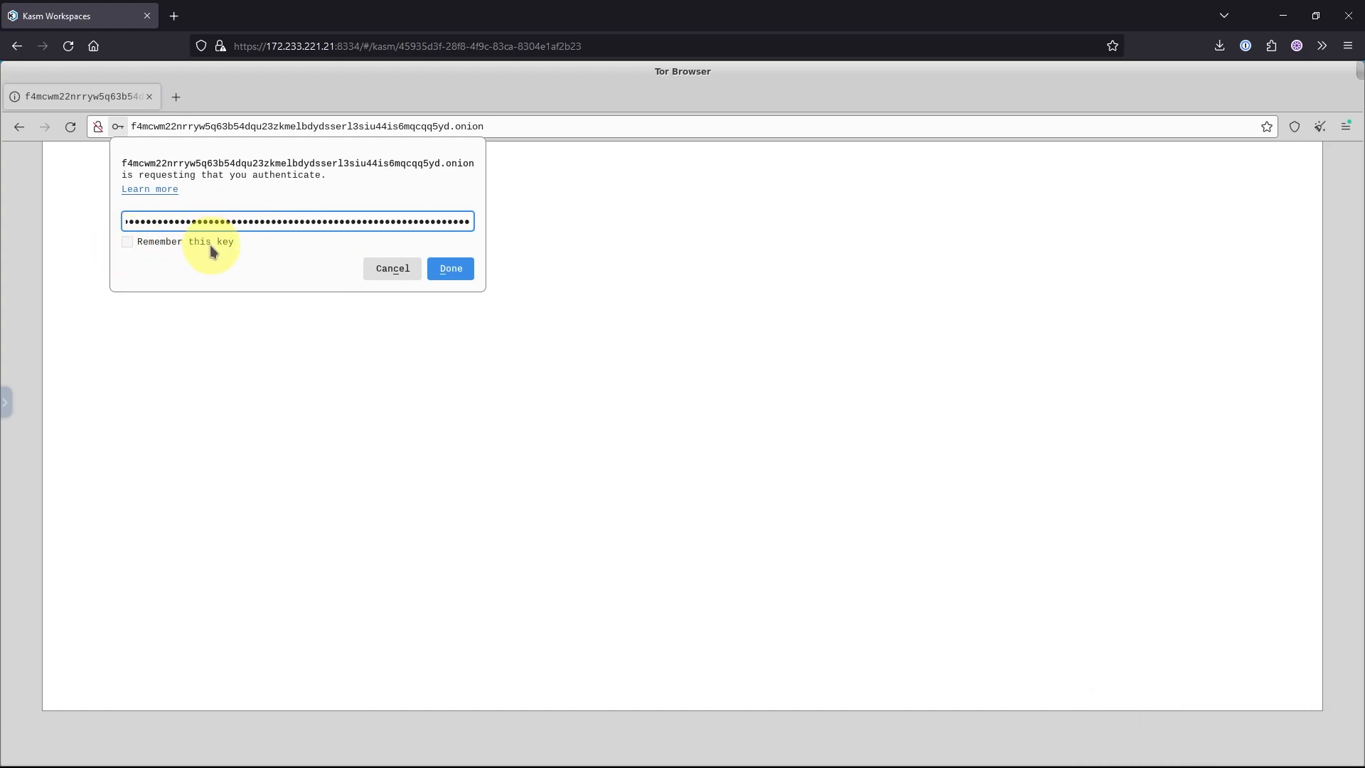
{"action": "left_click", "coordinate": [438, 270]}
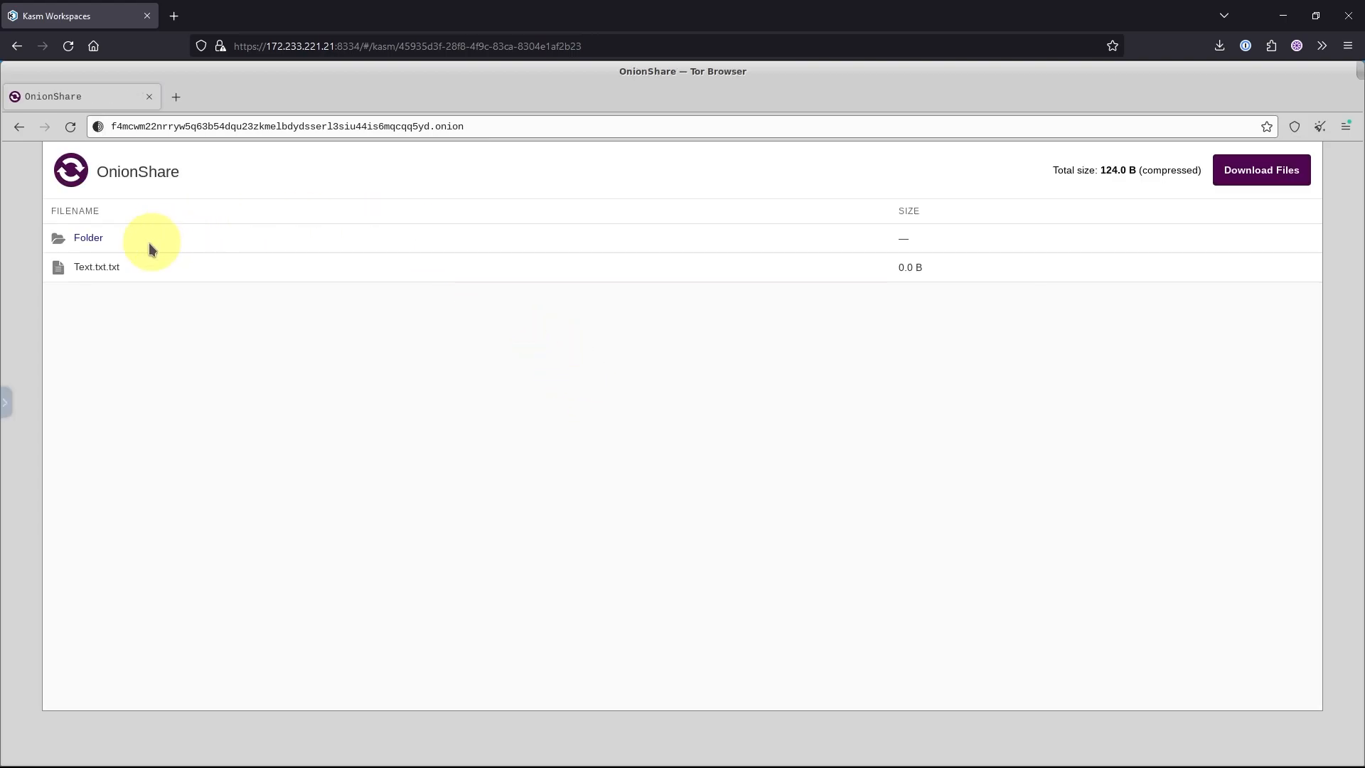
Browse the shared folder in Tor Browser and check OnionShare's transfer history.
{"action": "left_click", "coordinate": [86, 238]}
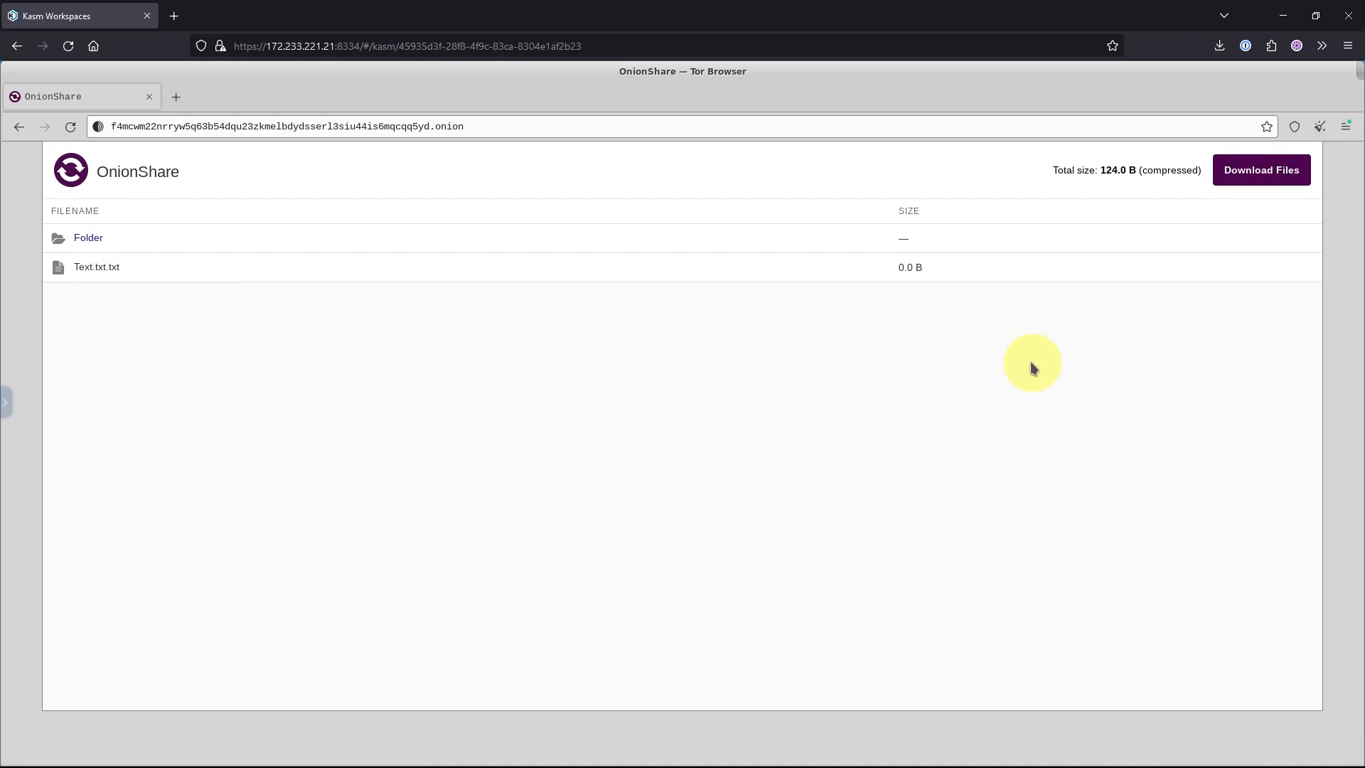
{"action": "key", "text": "alt+Tab"}
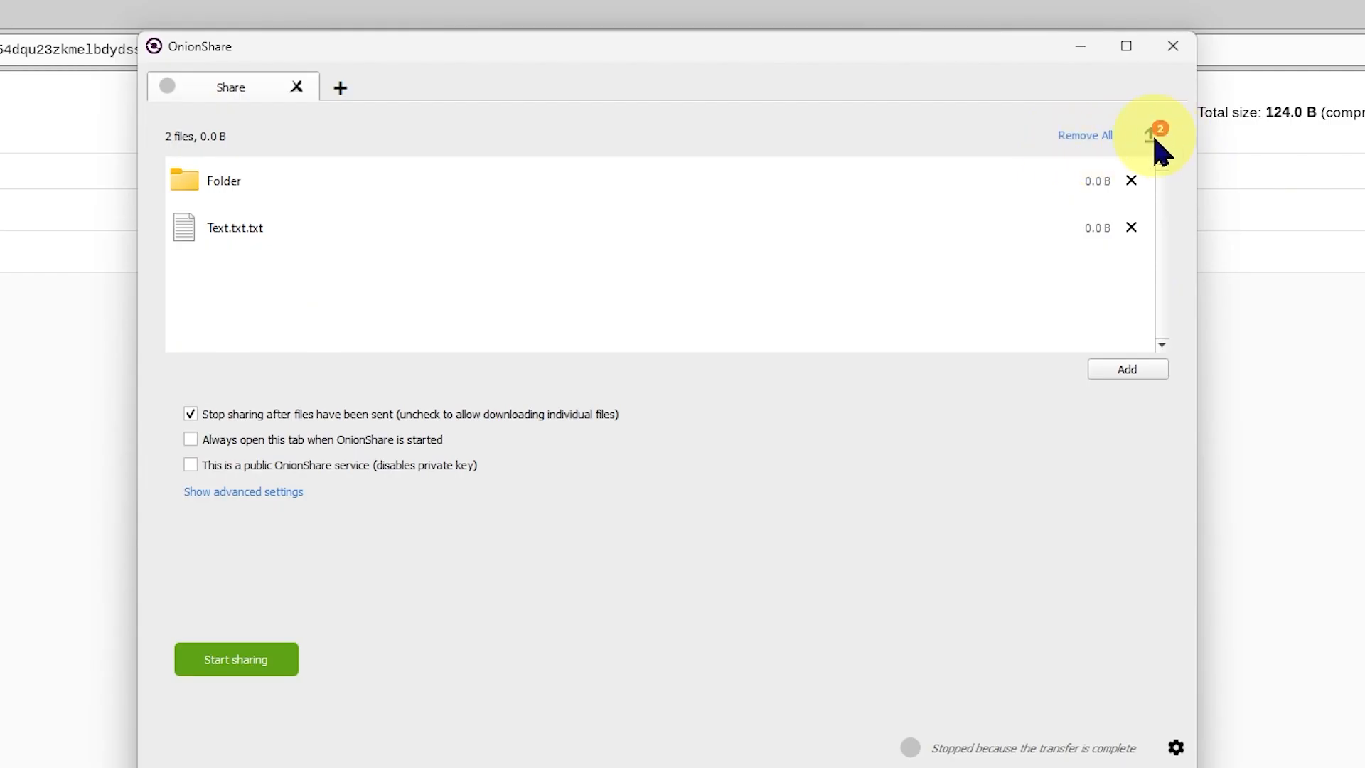
{"action": "left_click", "coordinate": [1153, 136]}
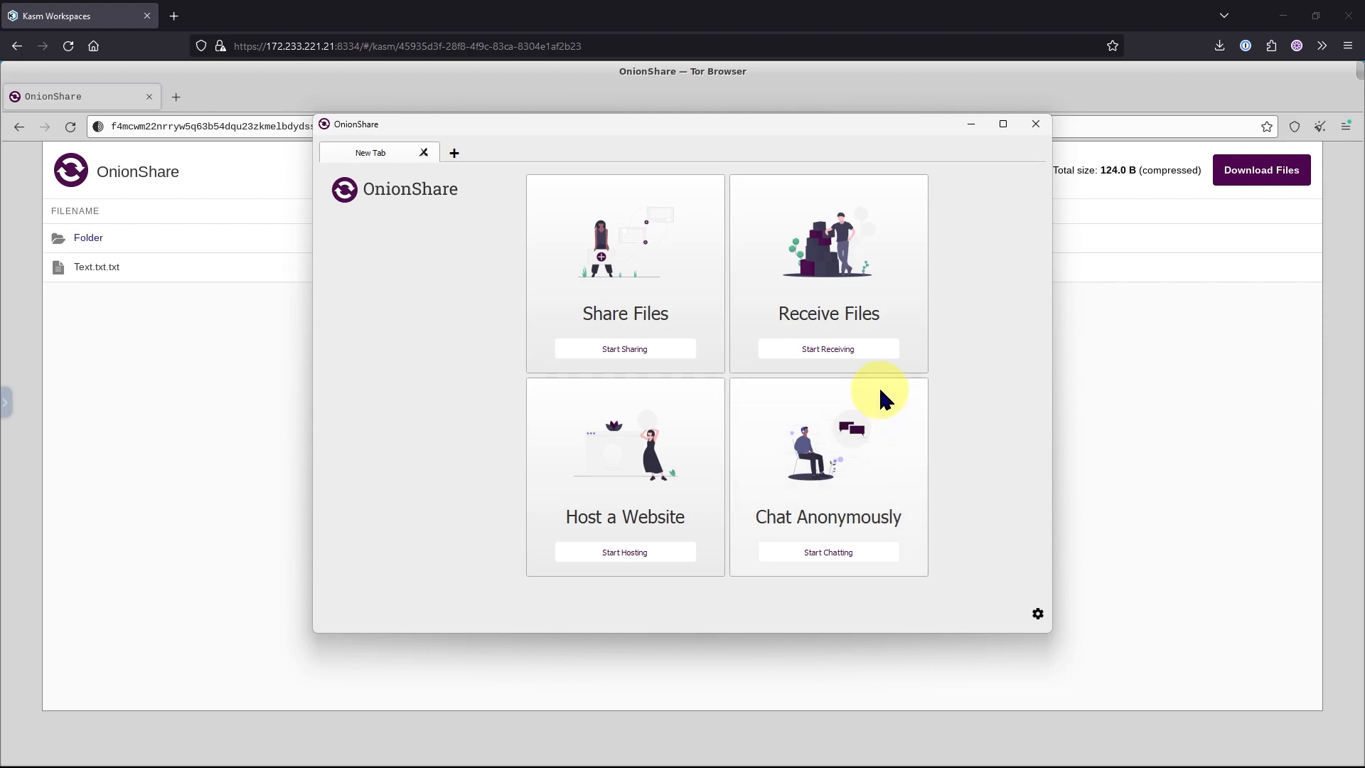
Start Receive Mode in a new OnionShare tab and copy its onion address.
{"action": "left_click", "coordinate": [833, 351]}
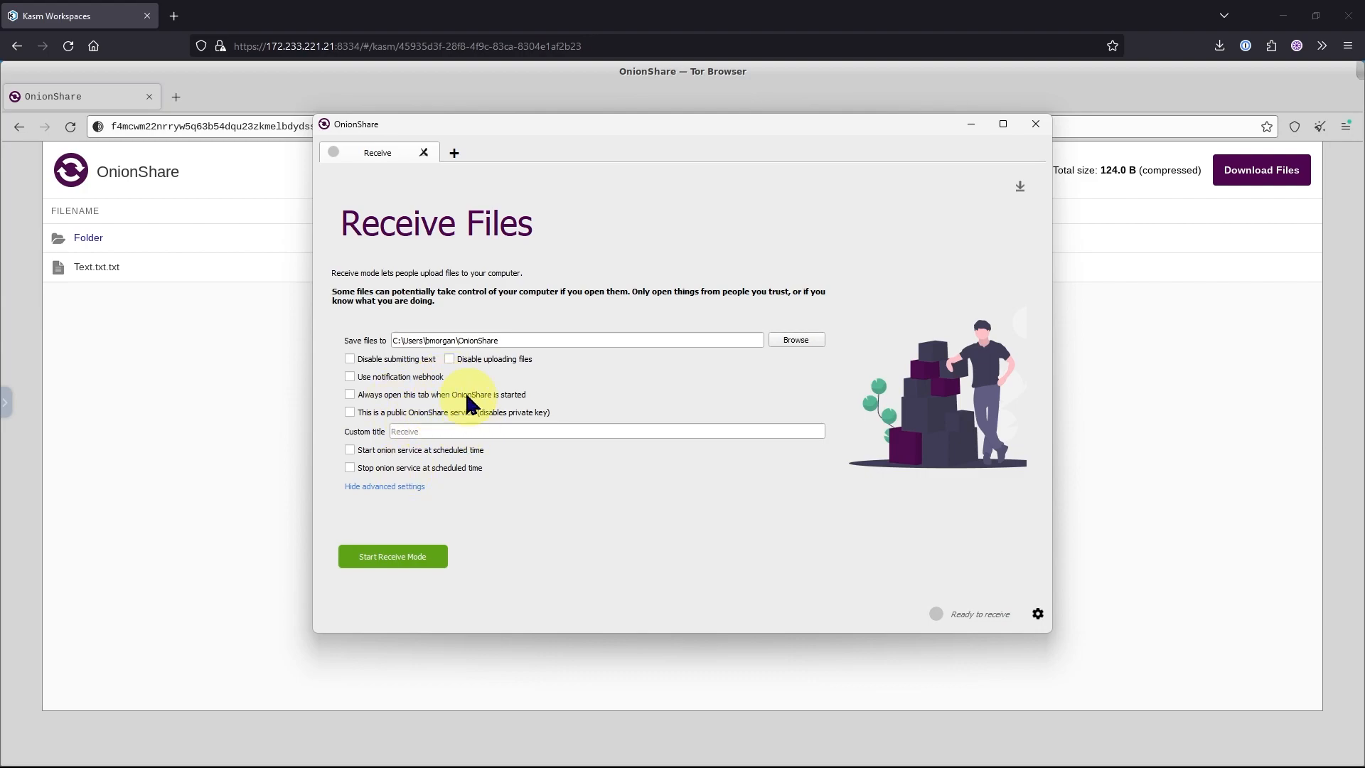
{"action": "left_click", "coordinate": [381, 560]}
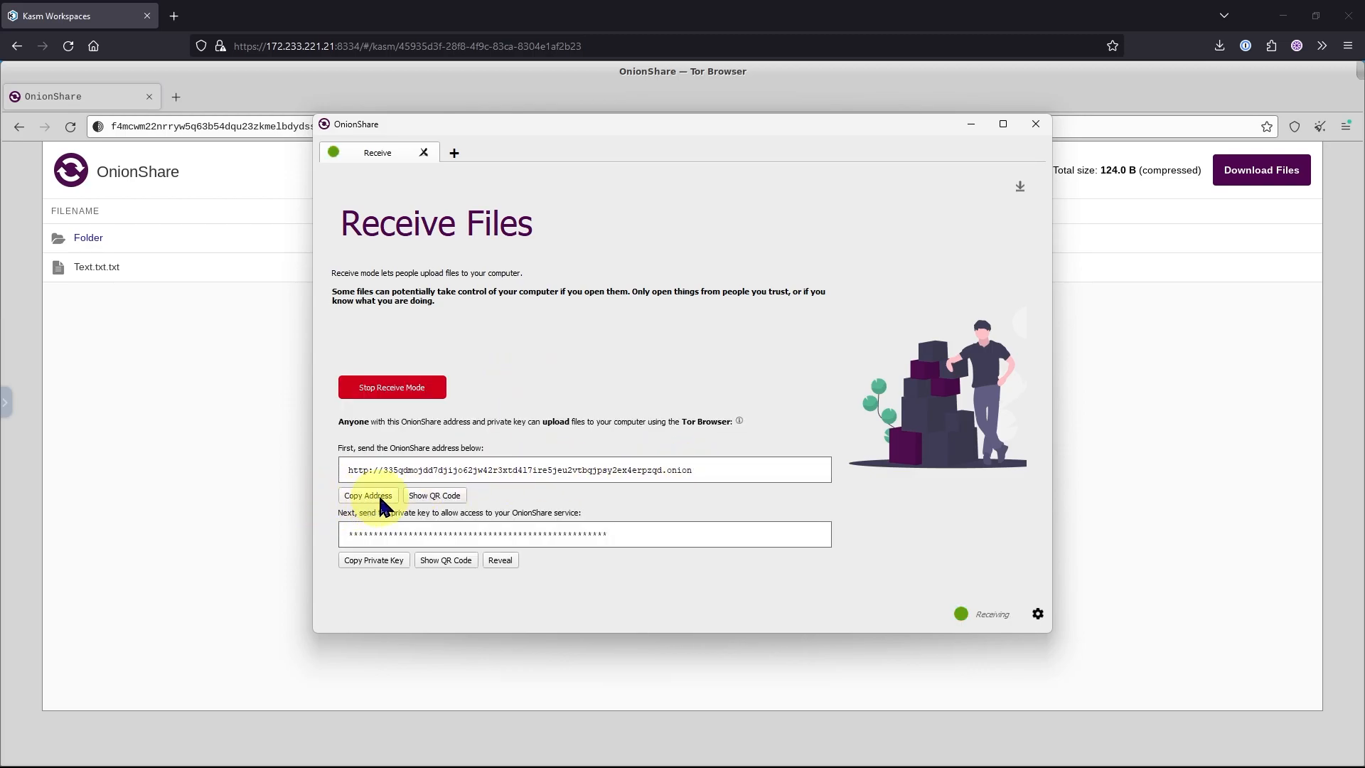
{"action": "left_click", "coordinate": [373, 495]}
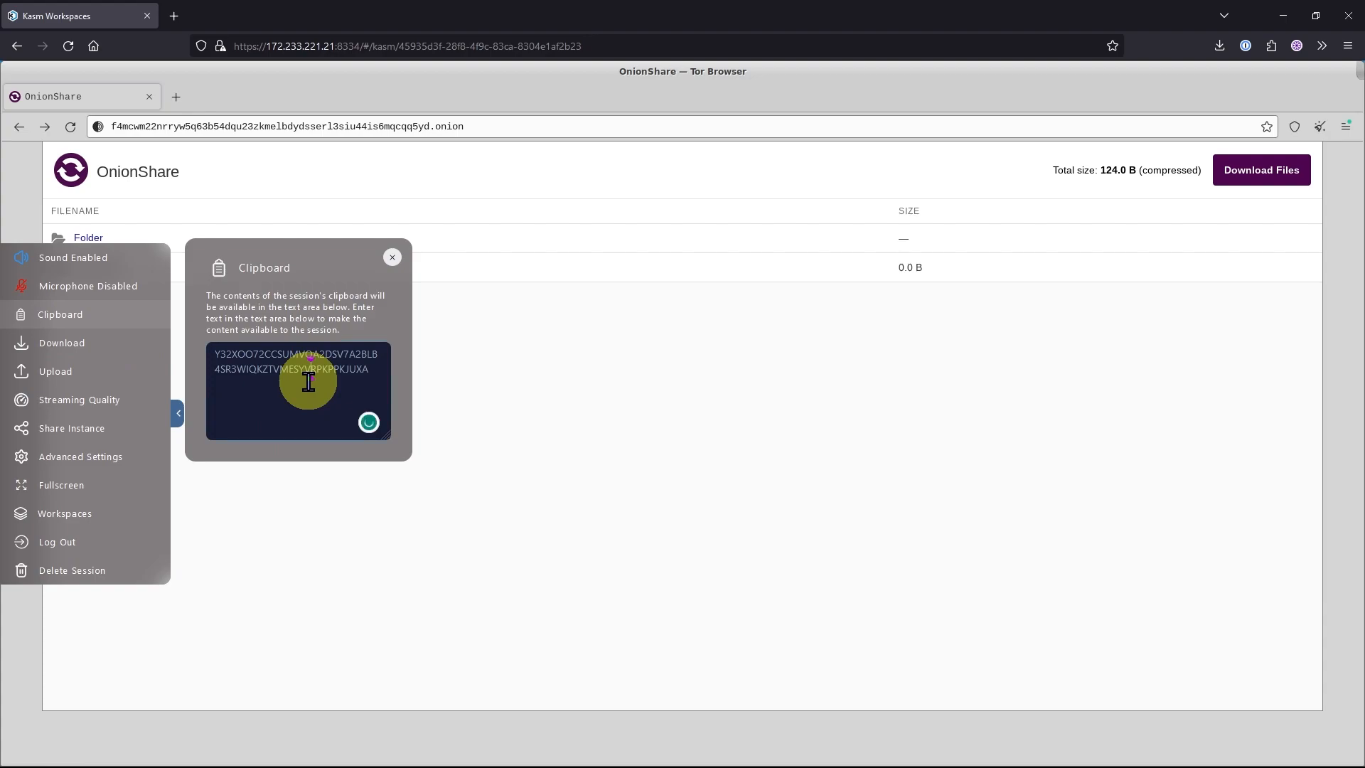
Pass the receive address through the session clipboard and open it in Tor Browser.
{"action": "key", "text": "ctrl+a"}
{"action": "key", "text": "ctrl+v"}
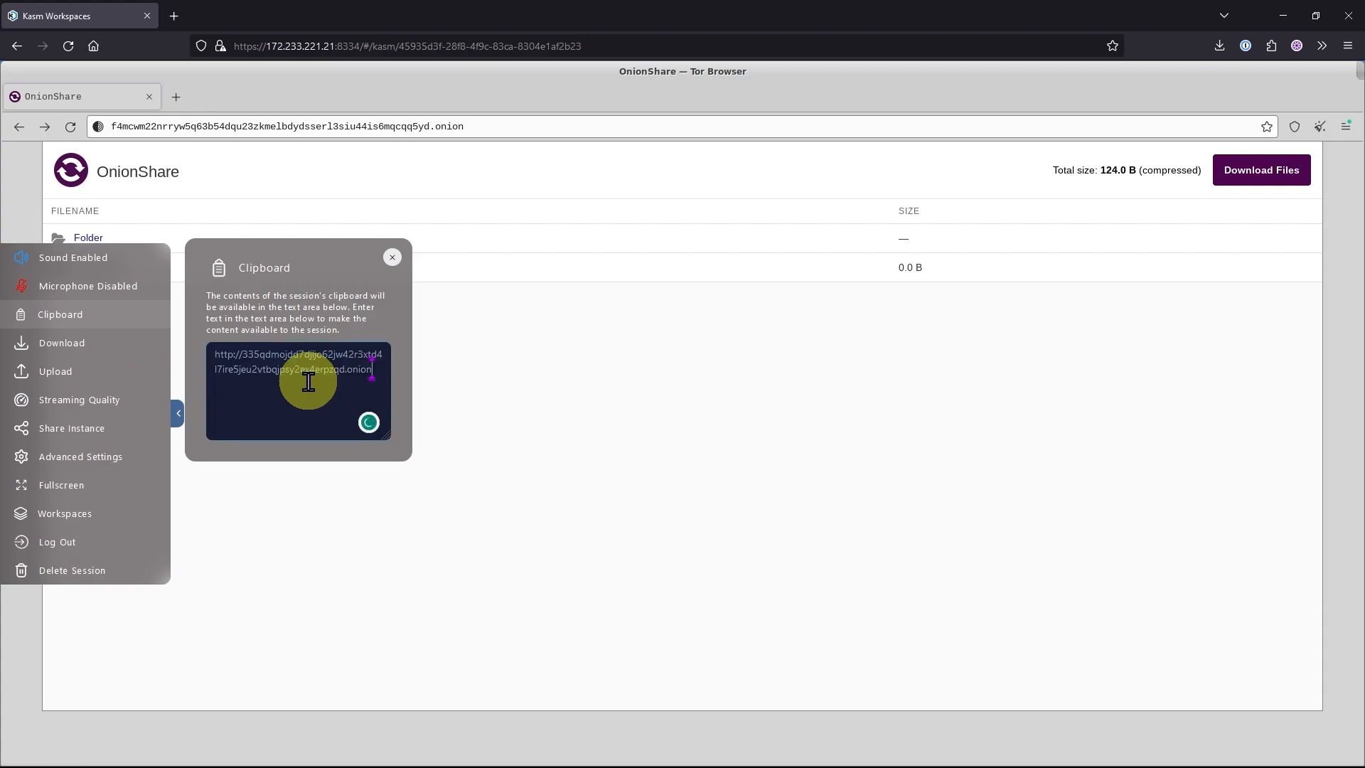
{"action": "left_click", "coordinate": [309, 126]}
{"action": "key", "text": "ctrl+v"}
{"action": "key", "text": "Return"}
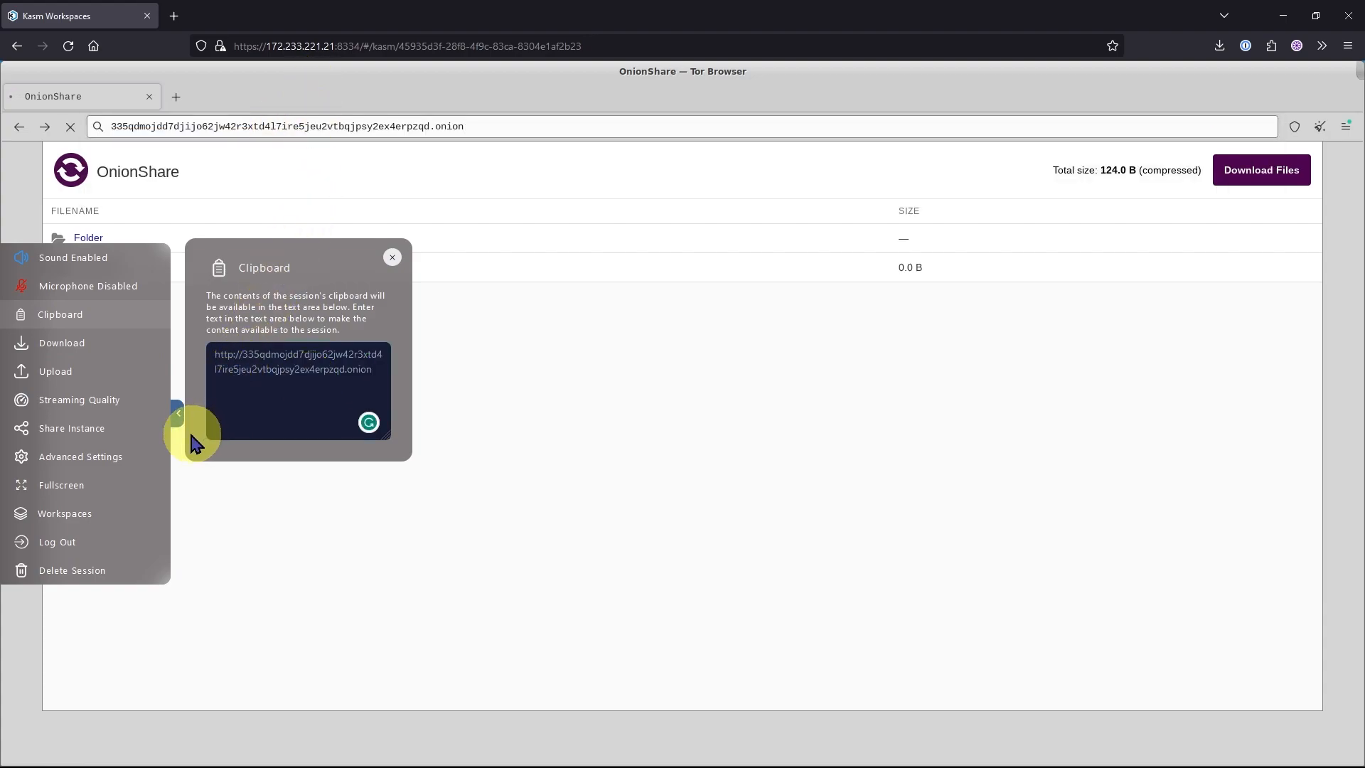
Authenticate the receive-mode onion address in Tor Browser by pasting the private key copied from OnionShare.
{"action": "left_click", "coordinate": [178, 413]}
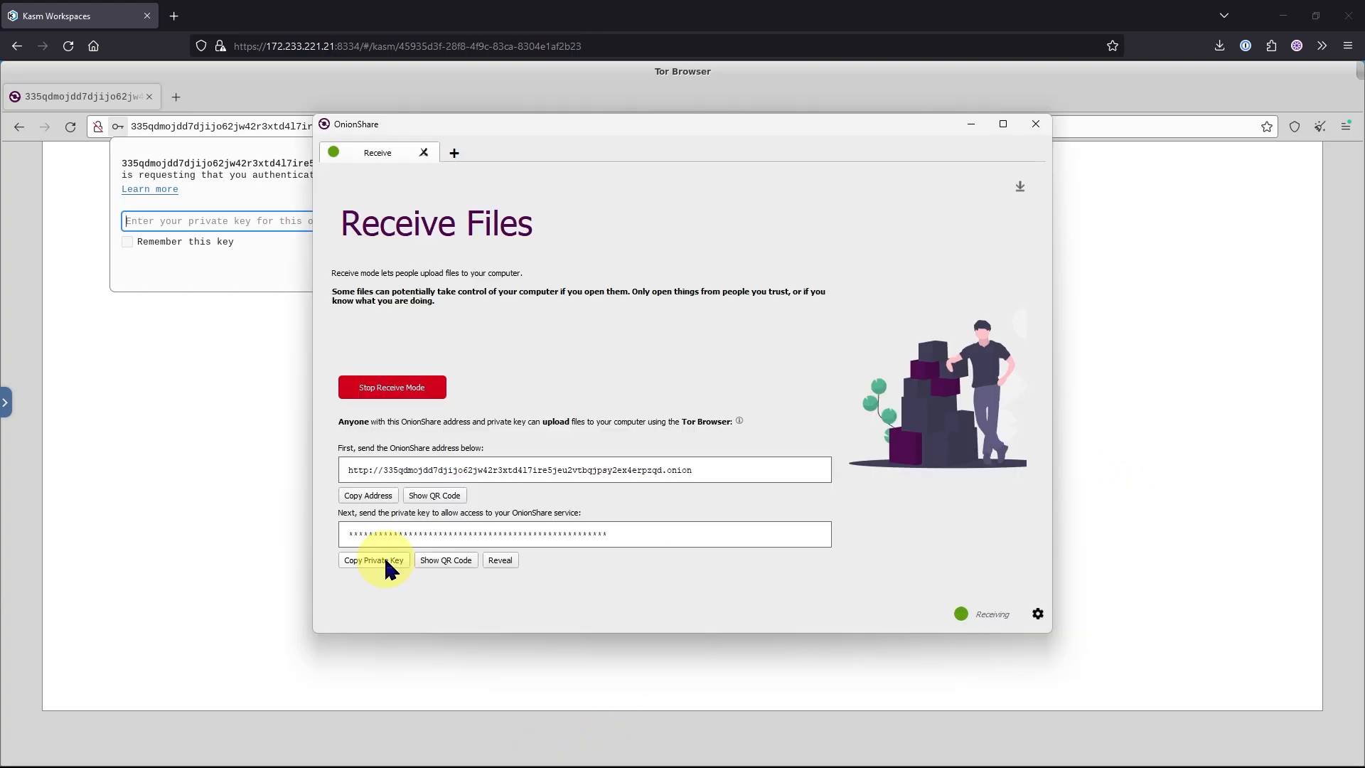
{"action": "left_click", "coordinate": [387, 566]}
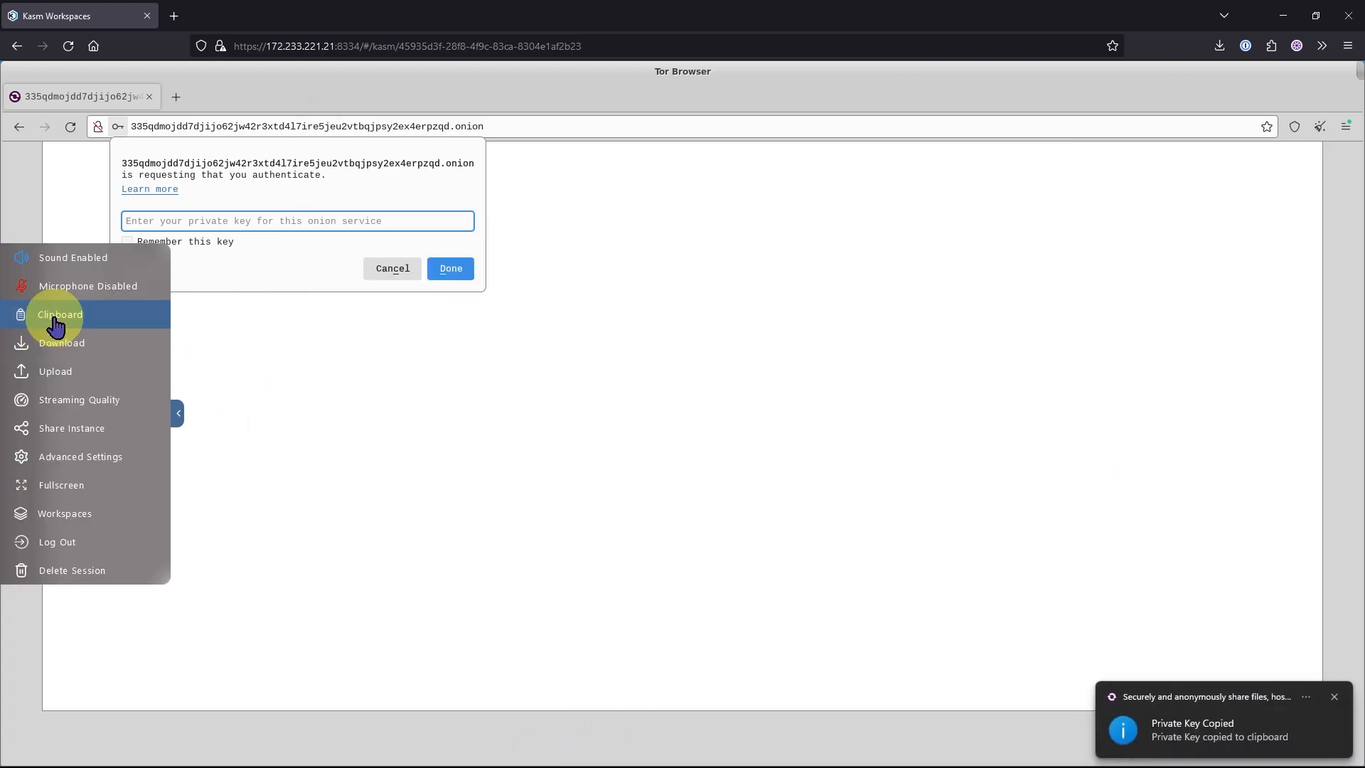
{"action": "left_click", "coordinate": [55, 325]}
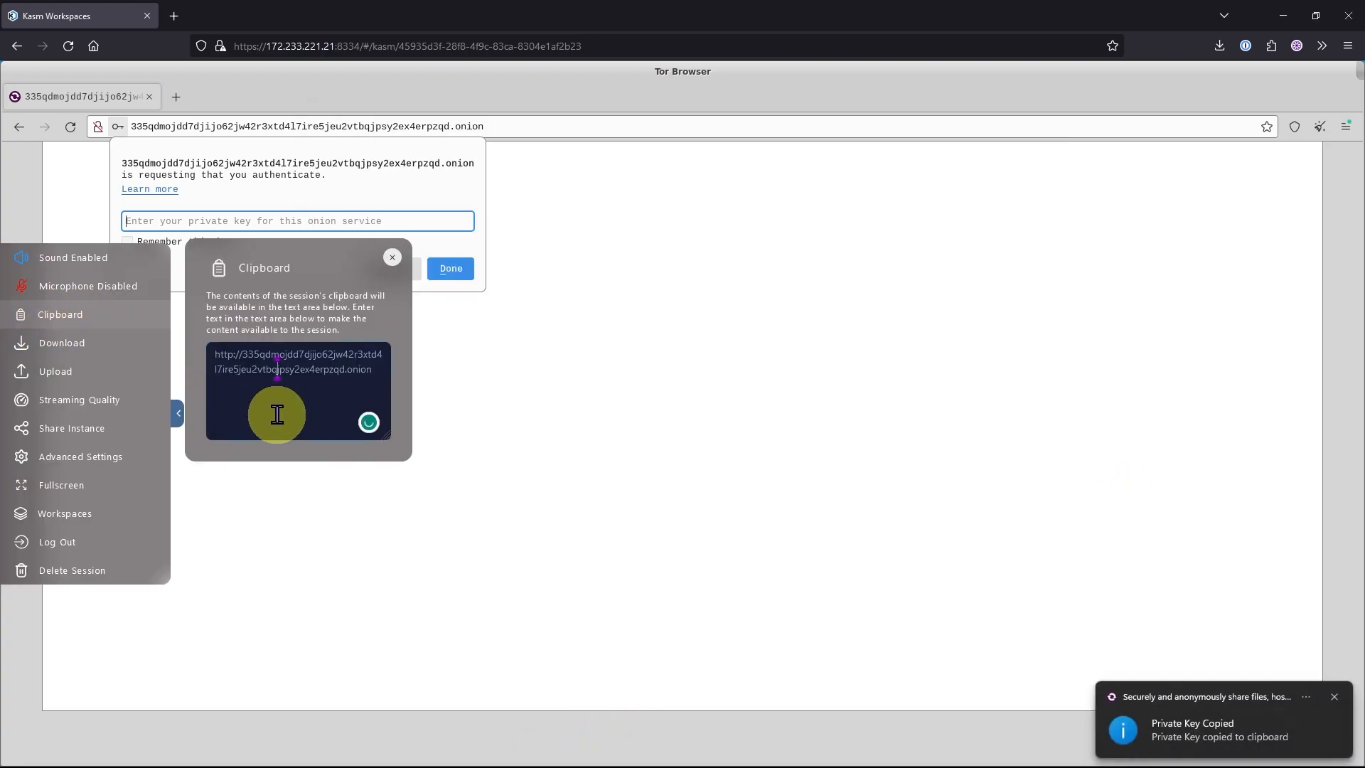
{"action": "left_click", "coordinate": [178, 413]}
{"action": "left_click", "coordinate": [190, 219]}
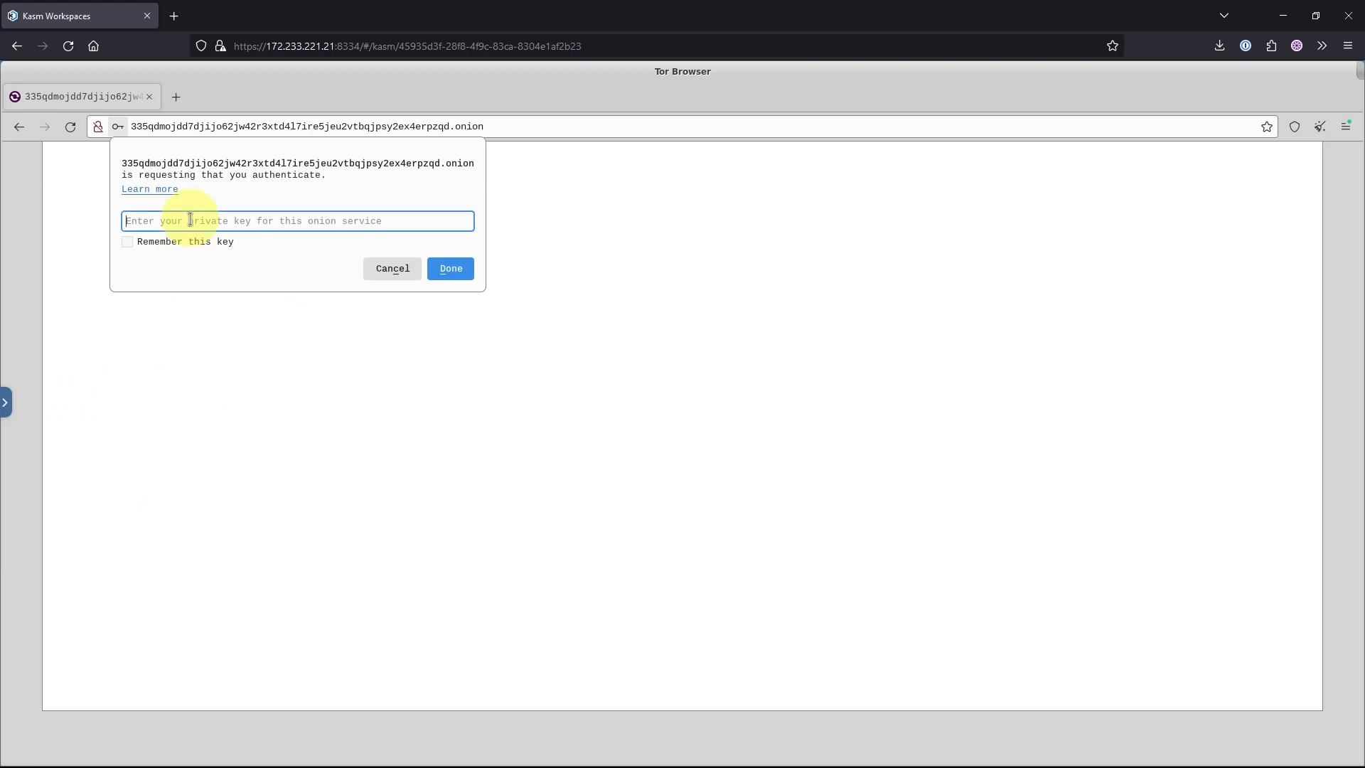
{"action": "key", "text": "ctrl+v"}
{"action": "left_click", "coordinate": [441, 269]}
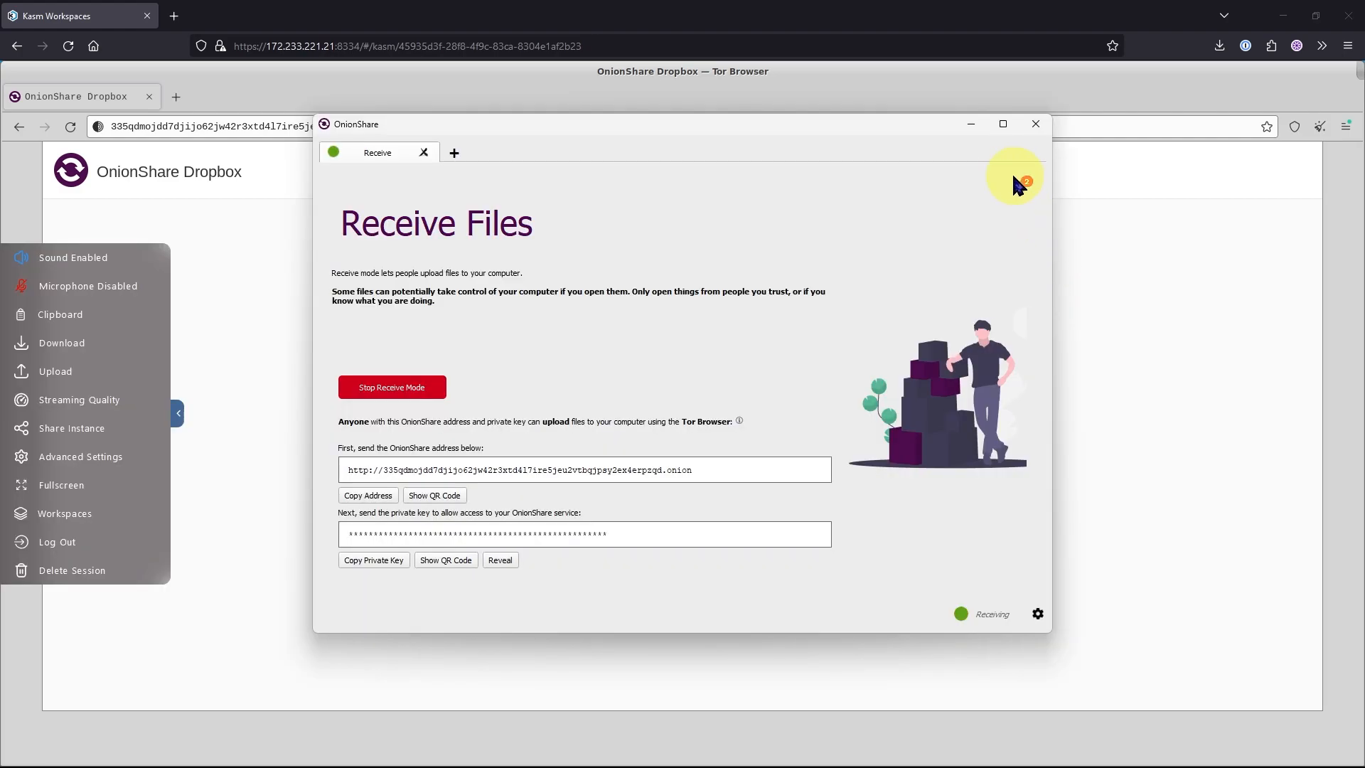
Create a Host a Website tab in OnionShare, add the portfolio site files, and start sharing.
{"action": "left_click", "coordinate": [1019, 185]}
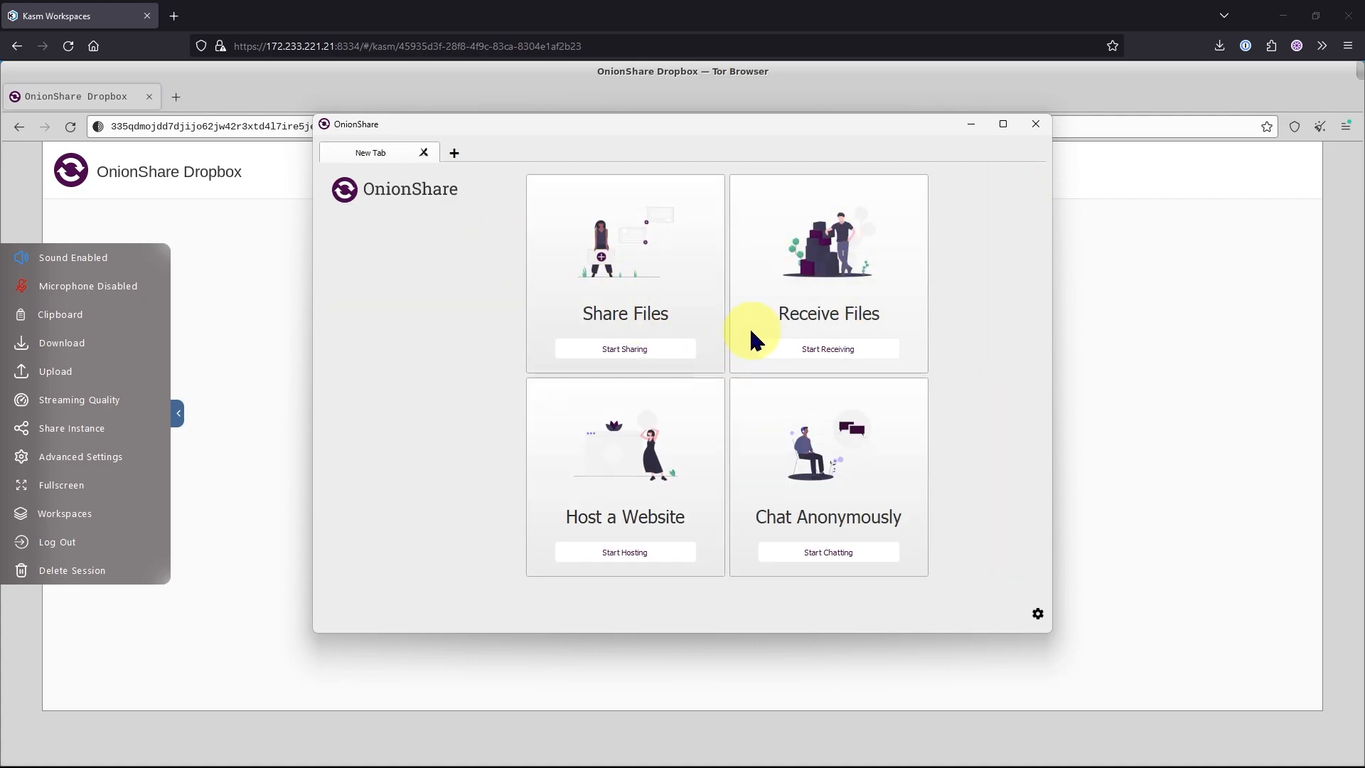
{"action": "left_click", "coordinate": [625, 554]}
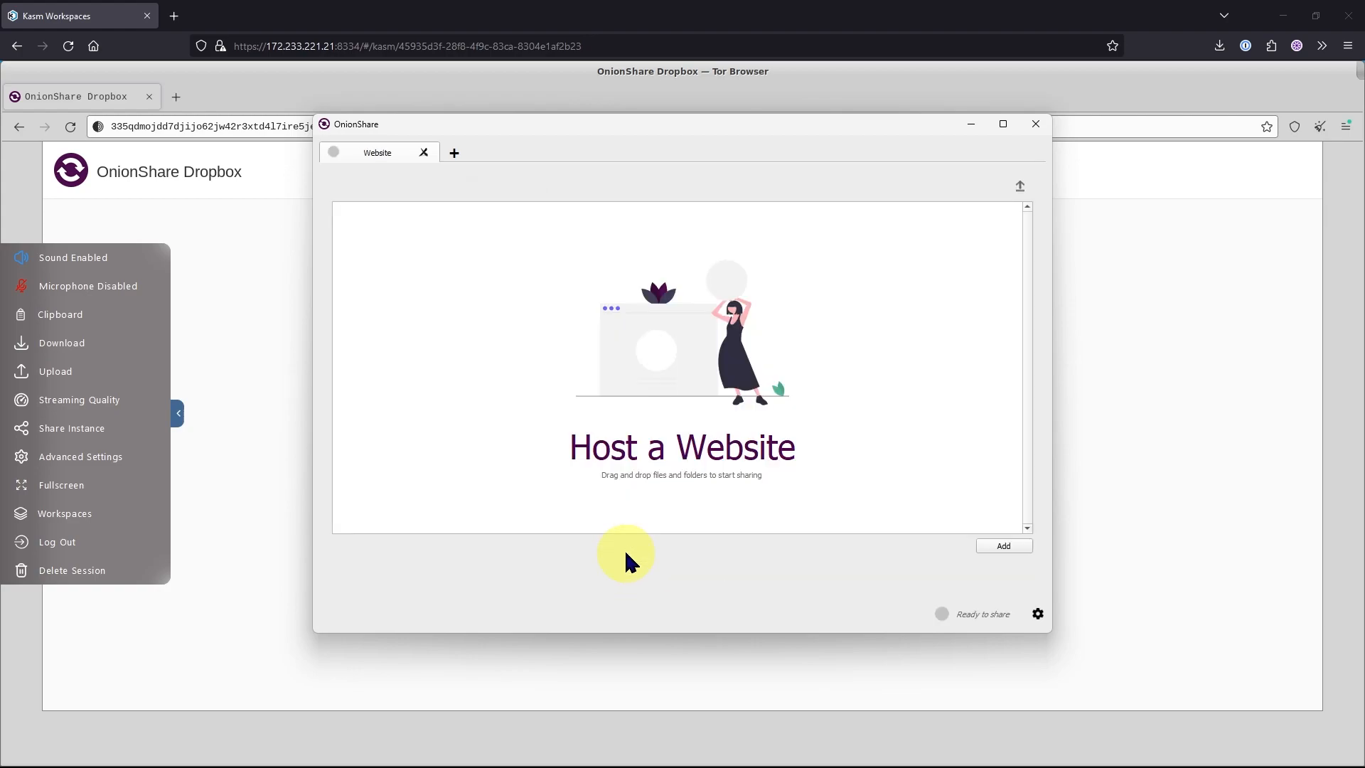
{"action": "left_click", "coordinate": [998, 545]}
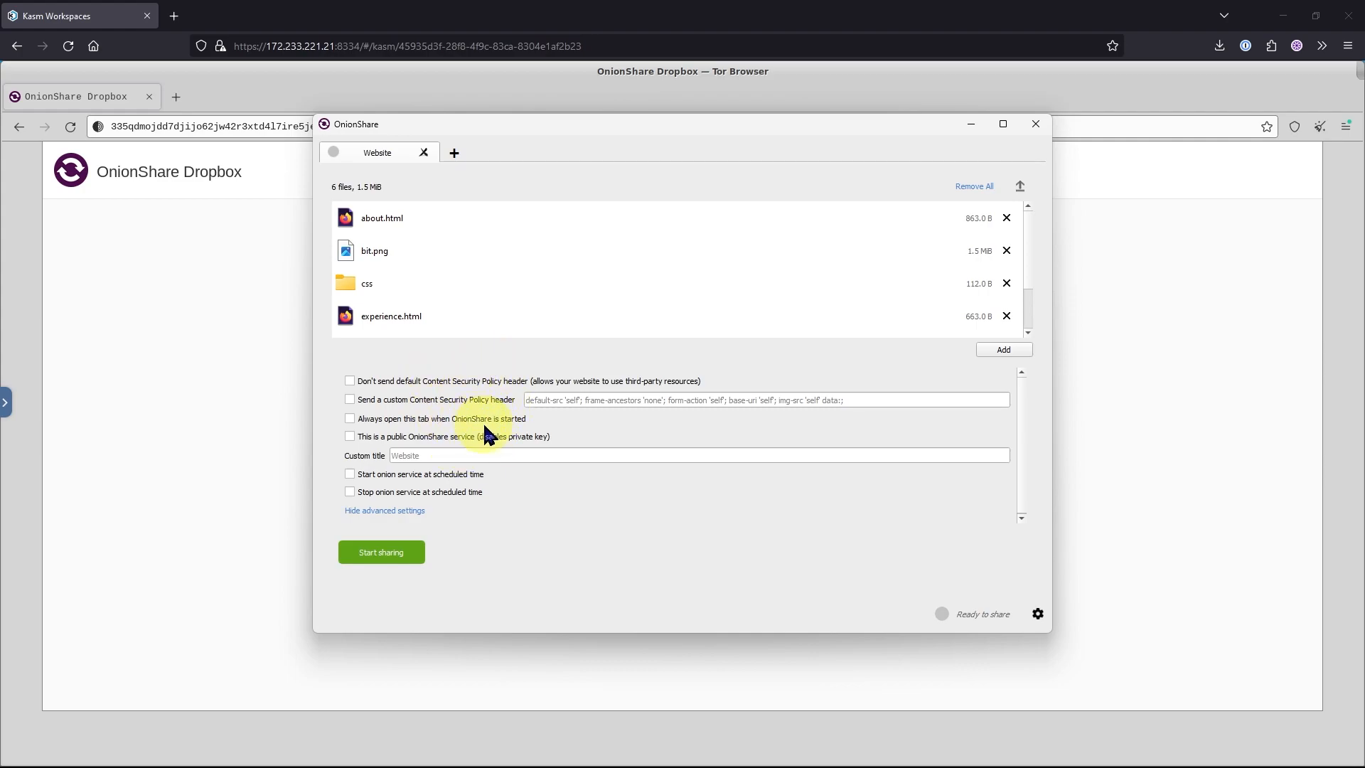
{"action": "left_click", "coordinate": [419, 551]}
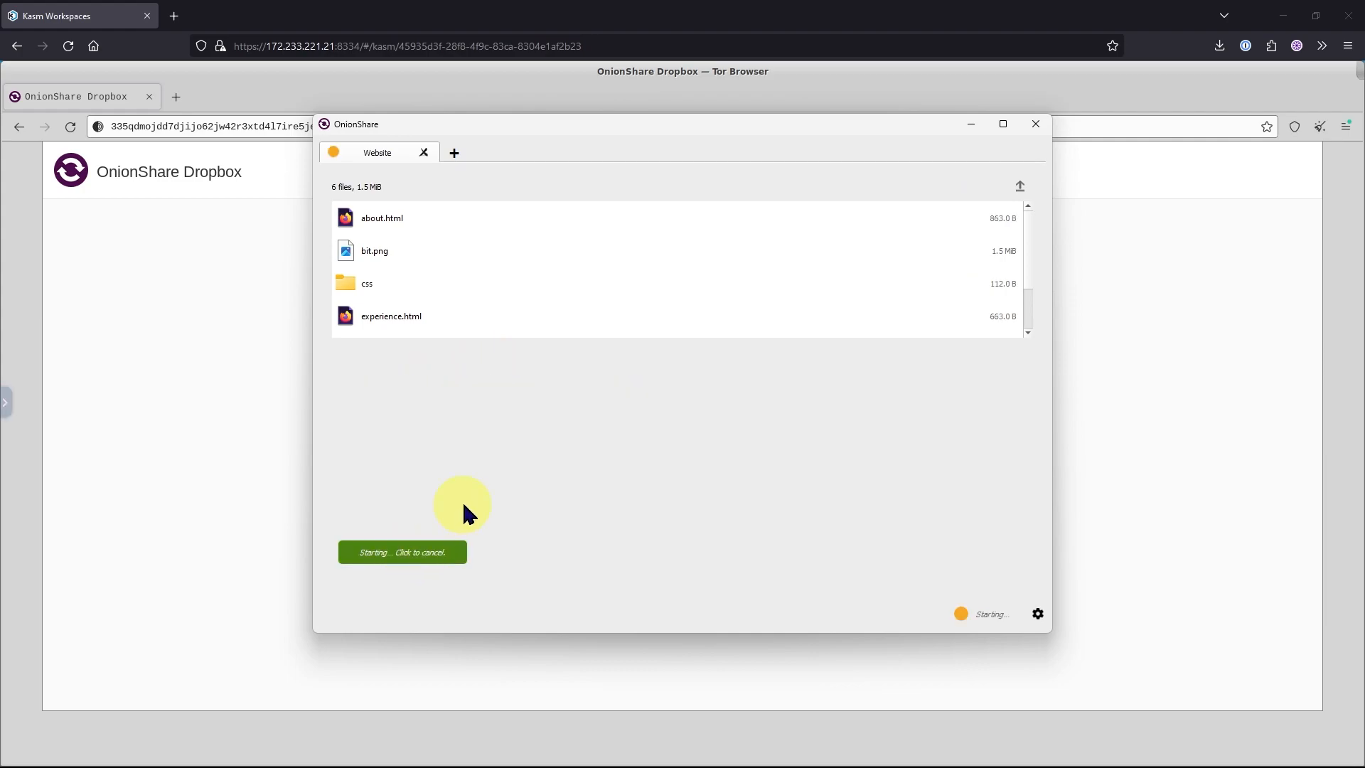
Open the website's onion address in Tor Browser and authenticate with its copied private key.
{"action": "left_click", "coordinate": [369, 491]}
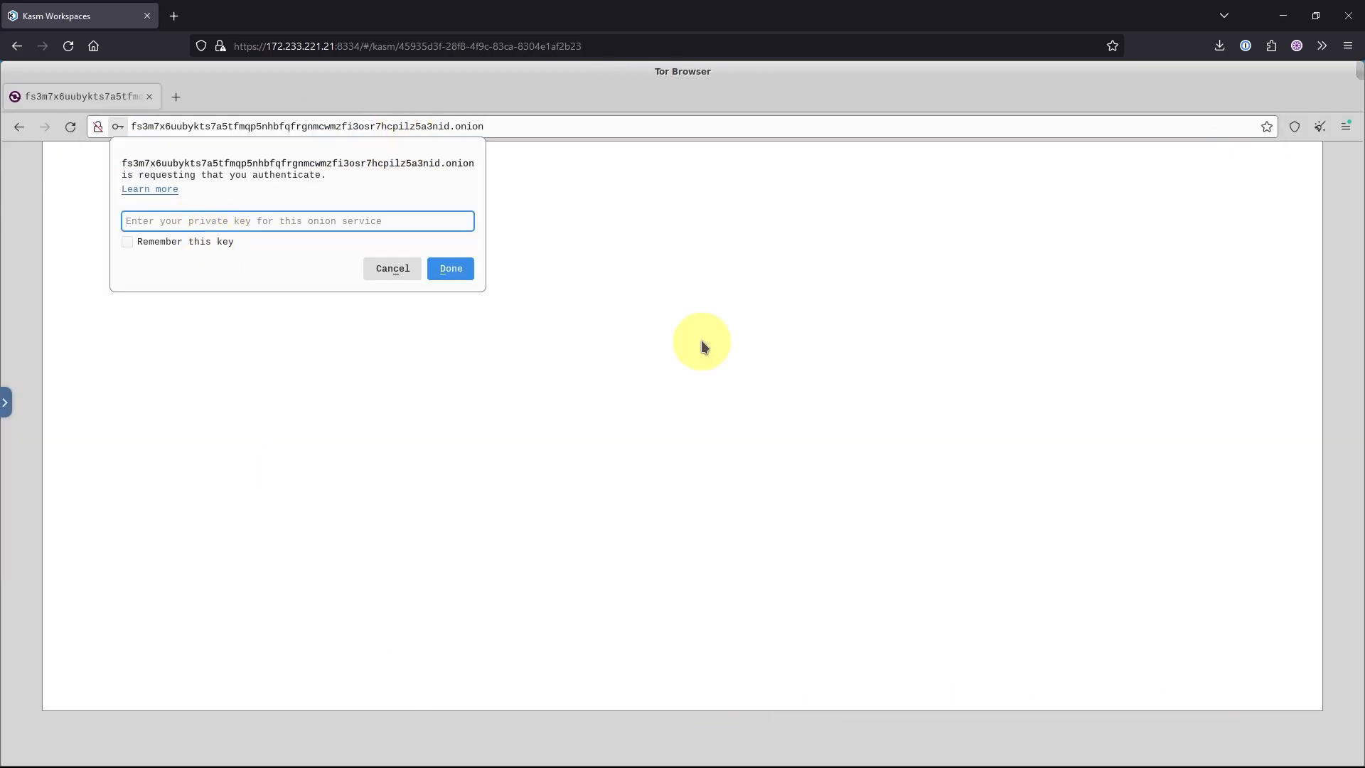
{"action": "left_click", "coordinate": [580, 752]}
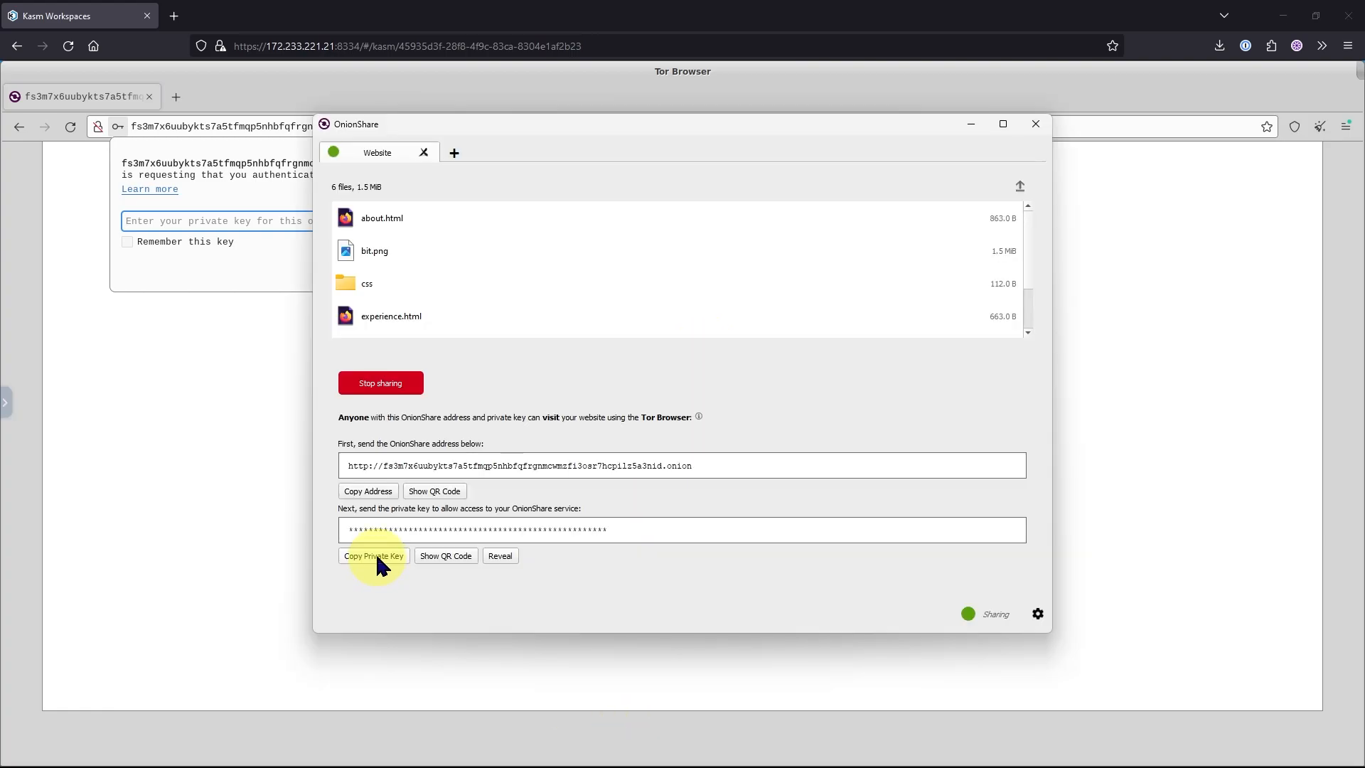
{"action": "left_click", "coordinate": [374, 553]}
{"action": "left_click", "coordinate": [284, 292]}
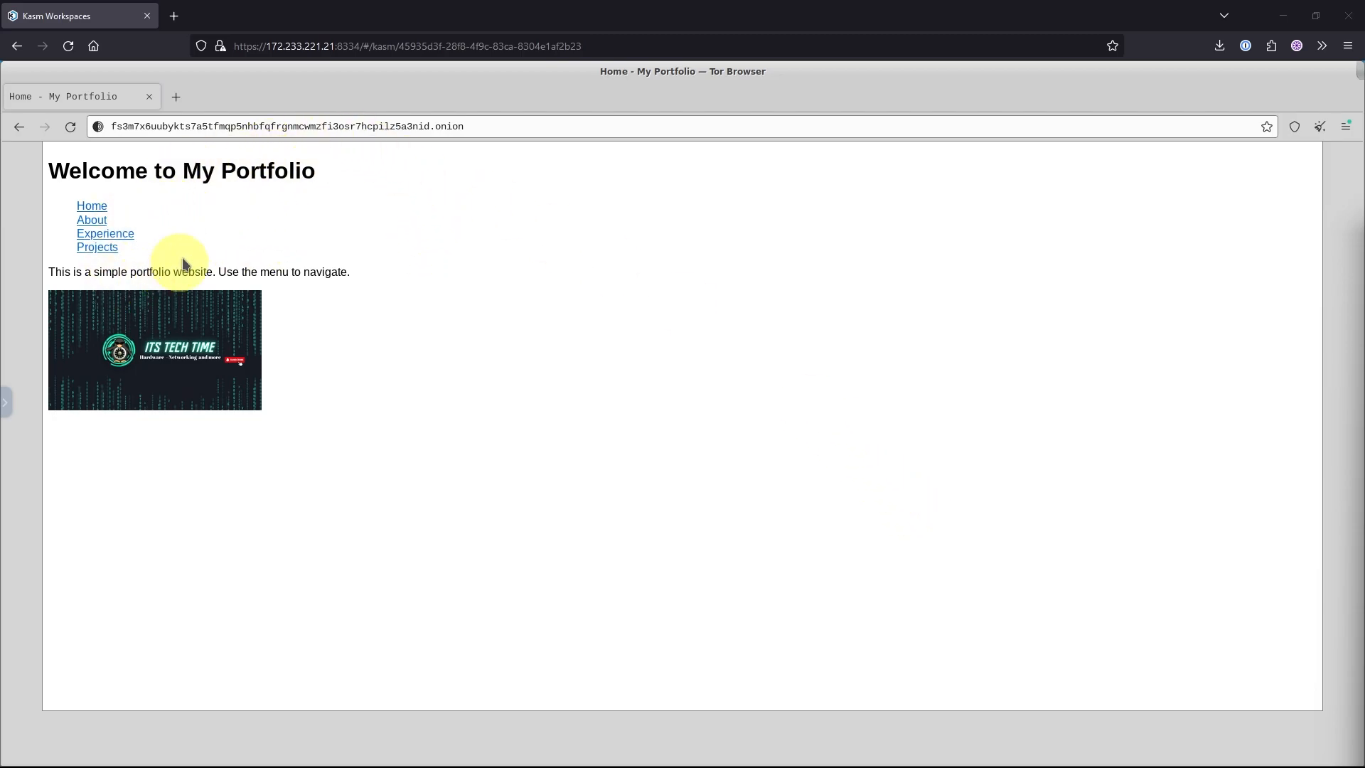
Stop sharing the website in OnionShare and reload the portfolio page in Tor Browser.
{"action": "key", "text": "alt+Tab"}
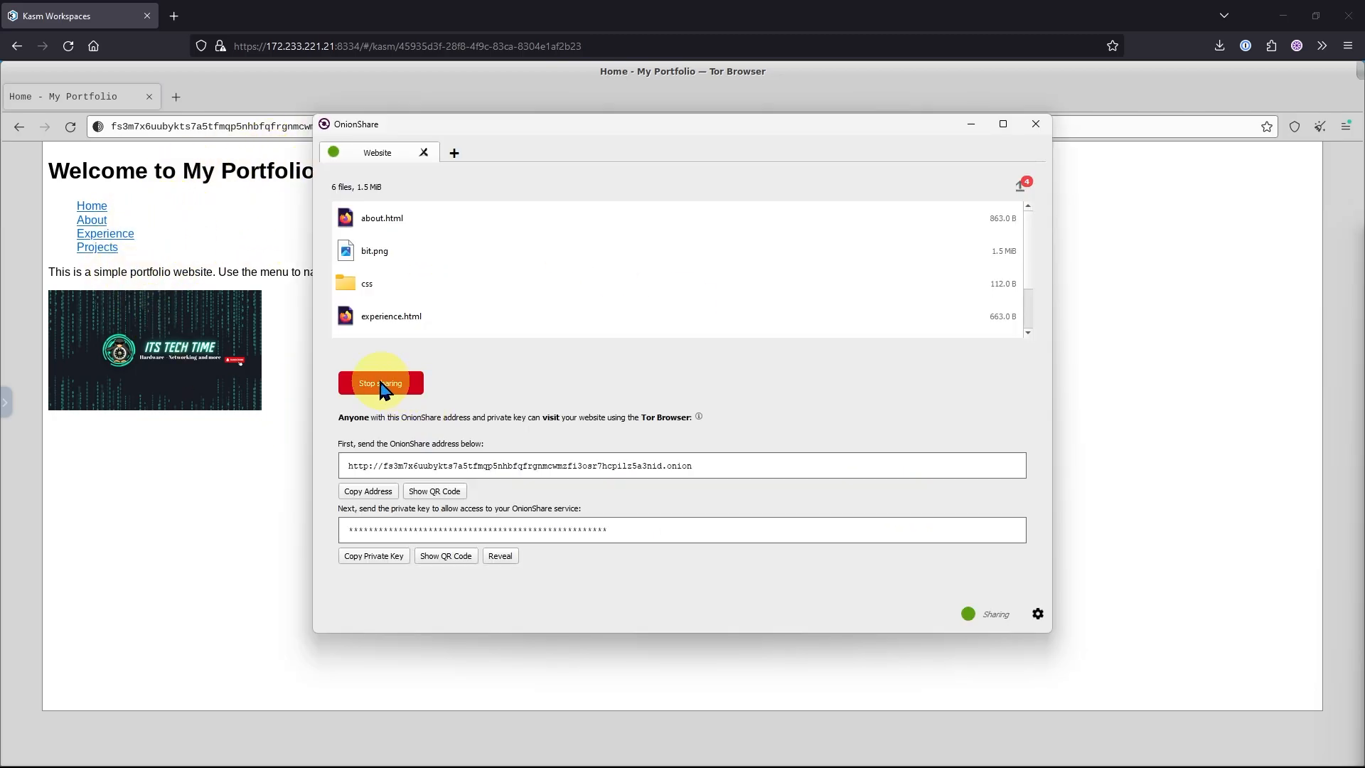
{"action": "left_click", "coordinate": [381, 384]}
{"action": "key", "text": "alt+Tab"}
{"action": "left_click", "coordinate": [74, 126]}
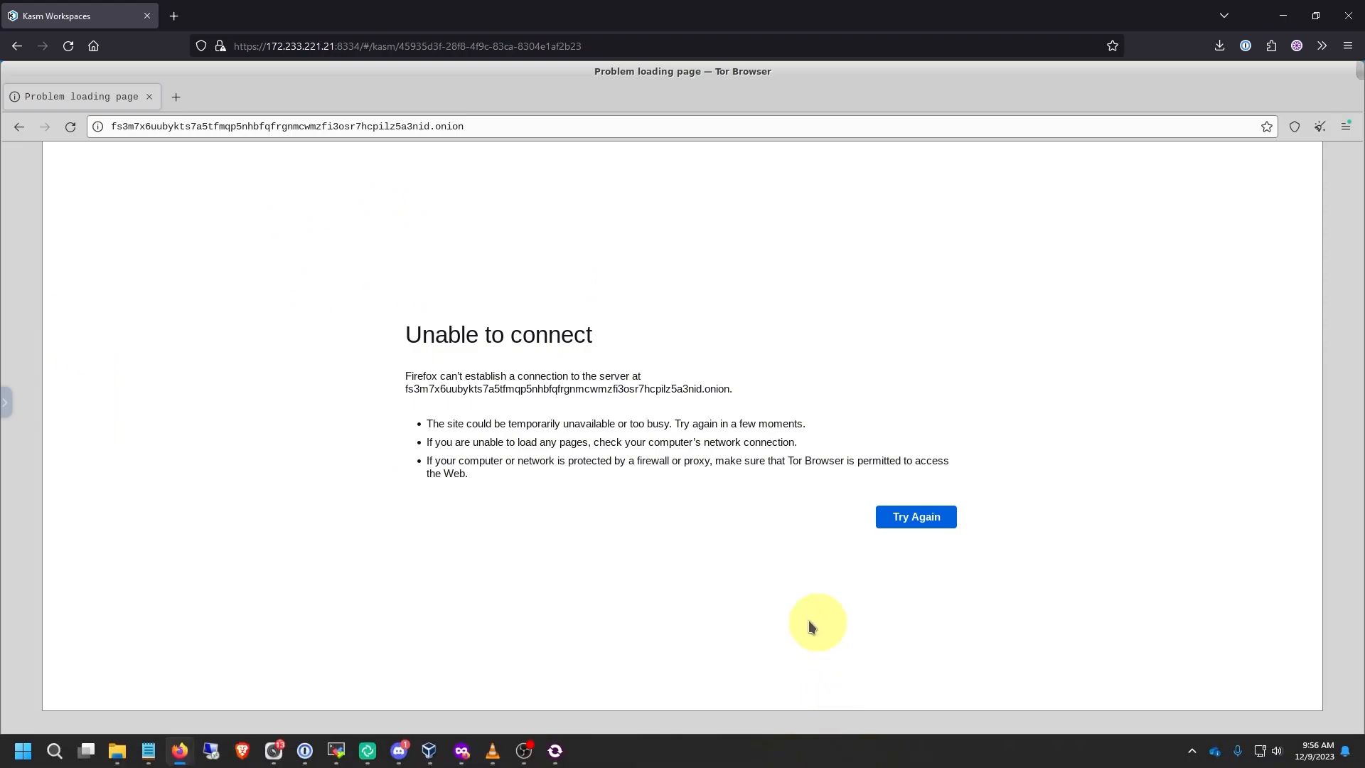
Start a chat server in a new Chat Anonymously tab and copy its onion address.
{"action": "key", "text": "alt+Tab"}
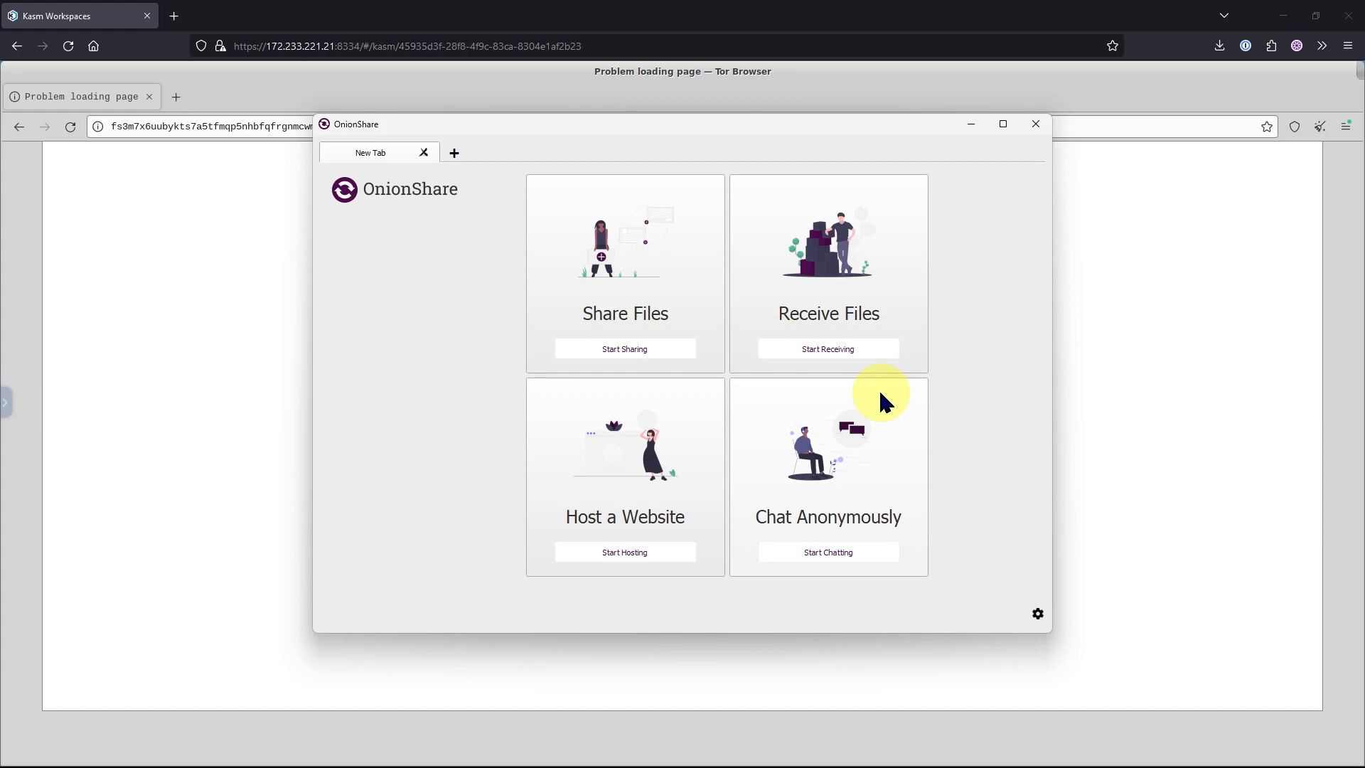
{"action": "left_click", "coordinate": [824, 551]}
{"action": "left_click", "coordinate": [636, 307]}
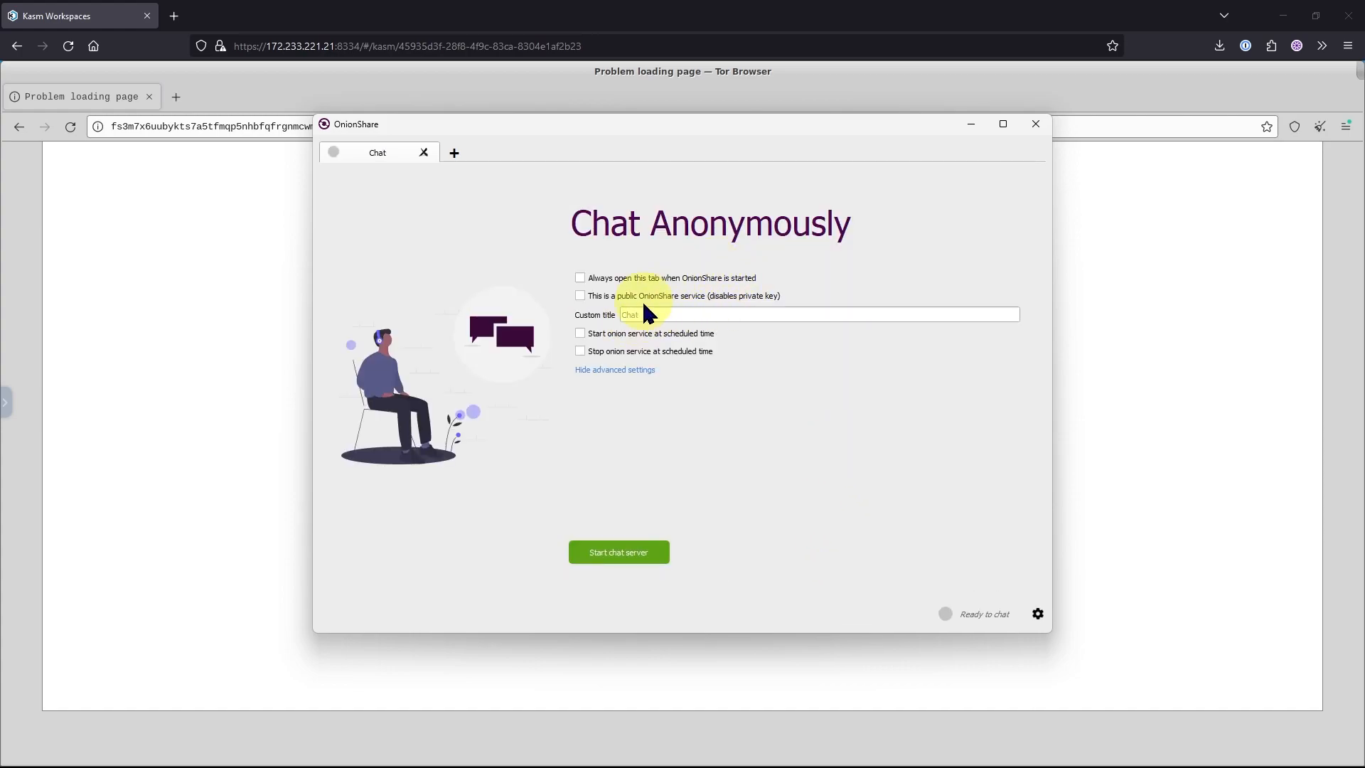
{"action": "left_click", "coordinate": [609, 556]}
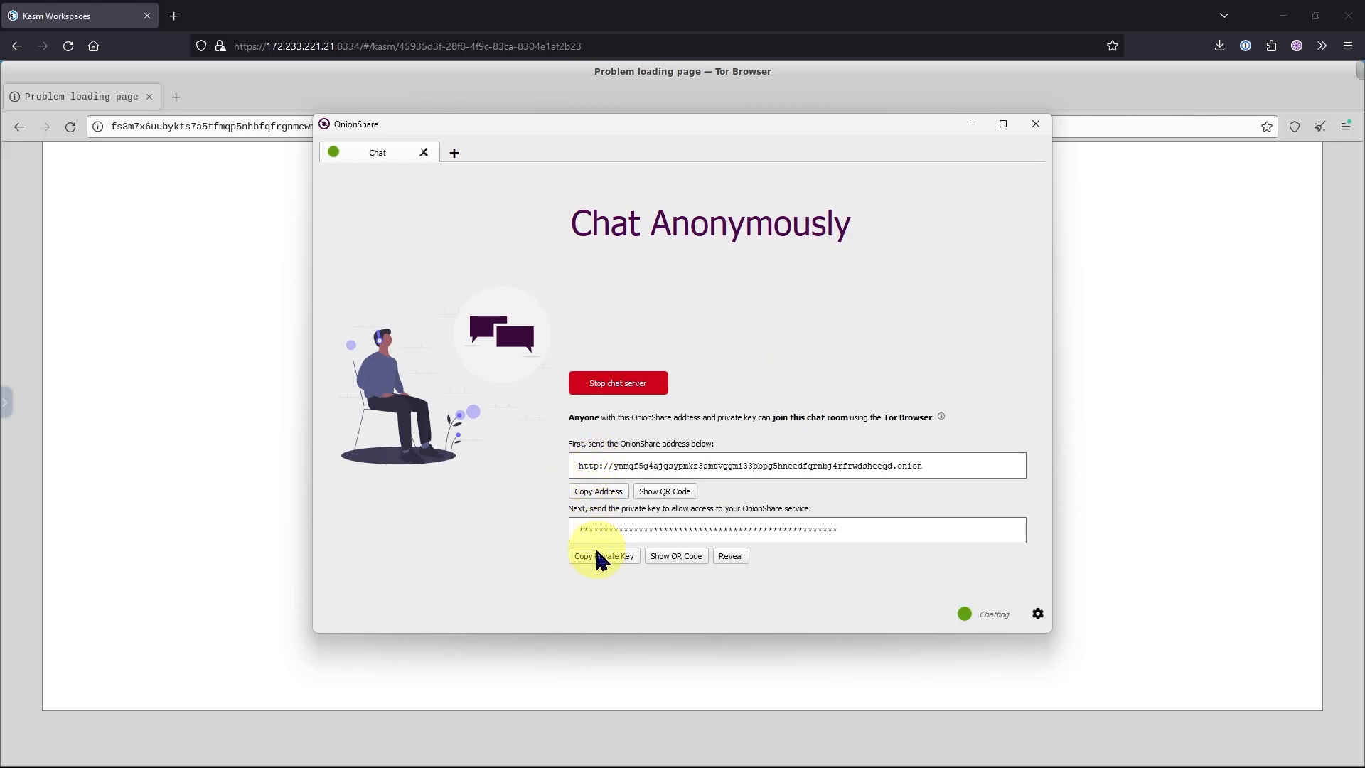
{"action": "left_click", "coordinate": [604, 491]}
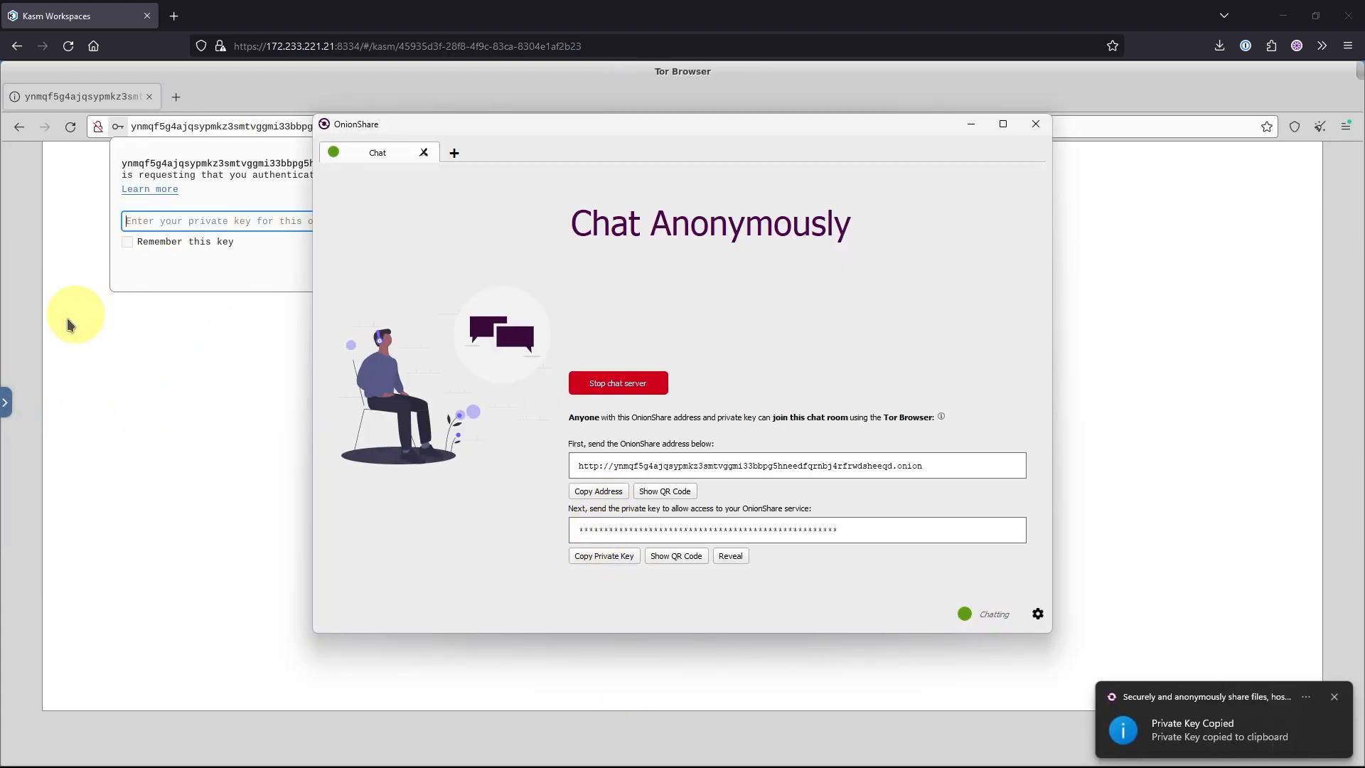
Open the chat address in Tor Browser and change the chat username to Tor-browser.
{"action": "left_click", "coordinate": [7, 399]}
{"action": "left_click", "coordinate": [431, 265]}
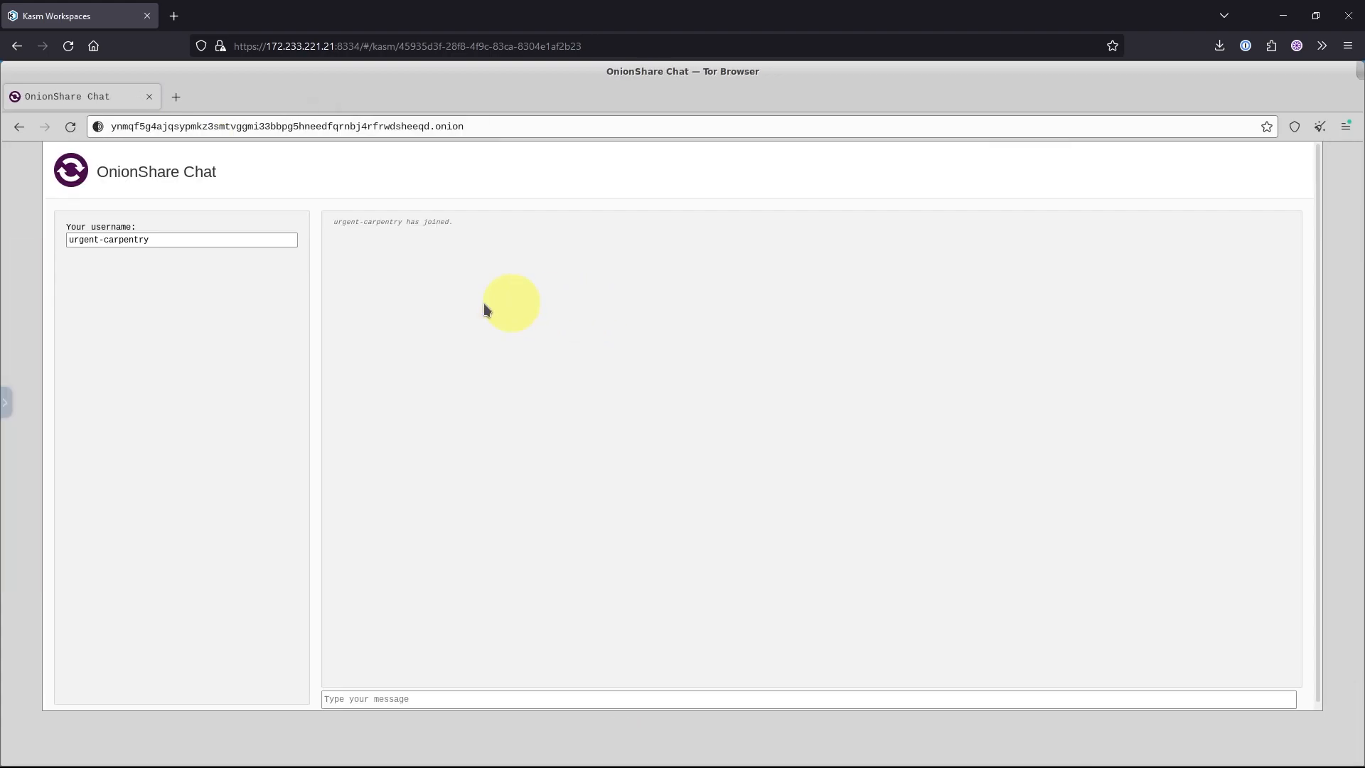
{"action": "left_click", "coordinate": [189, 245]}
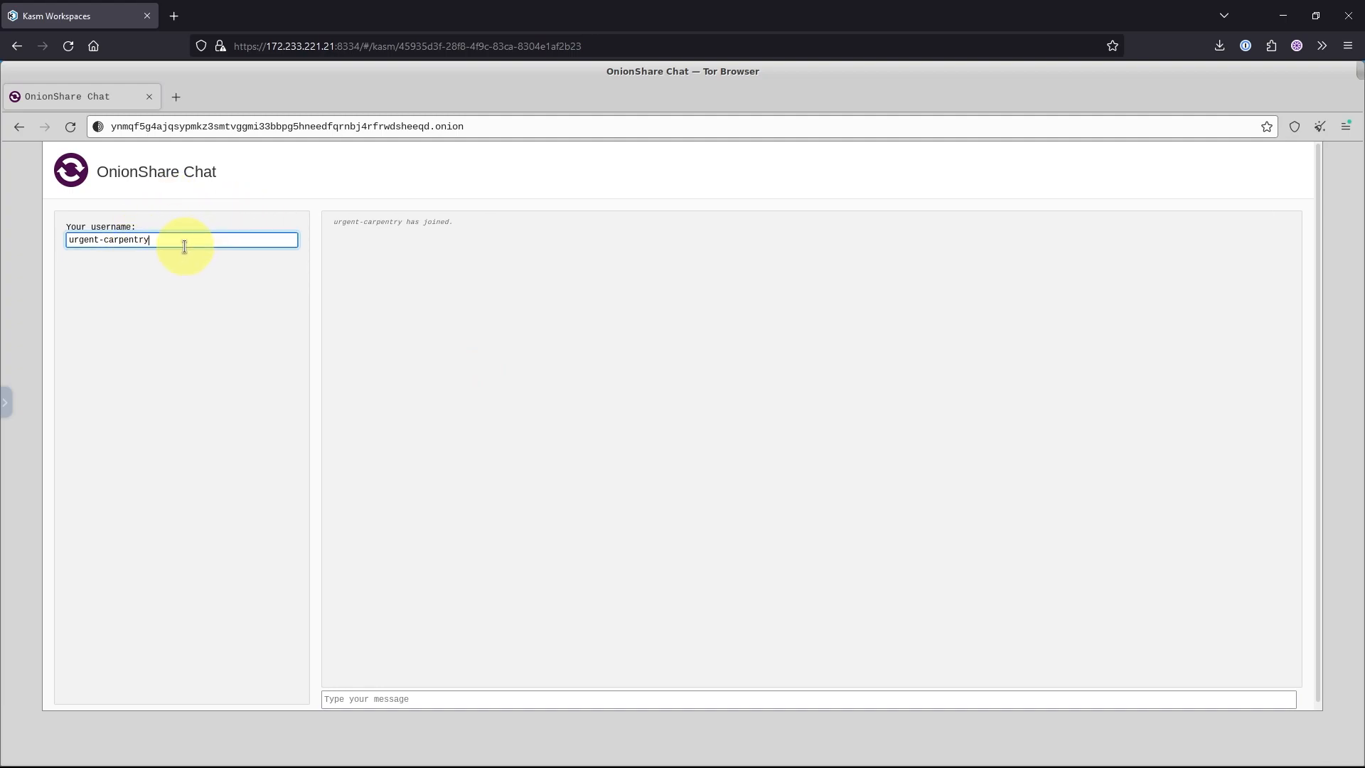
{"action": "key", "text": "ctrl+a"}
{"action": "key", "text": "BackSpace"}
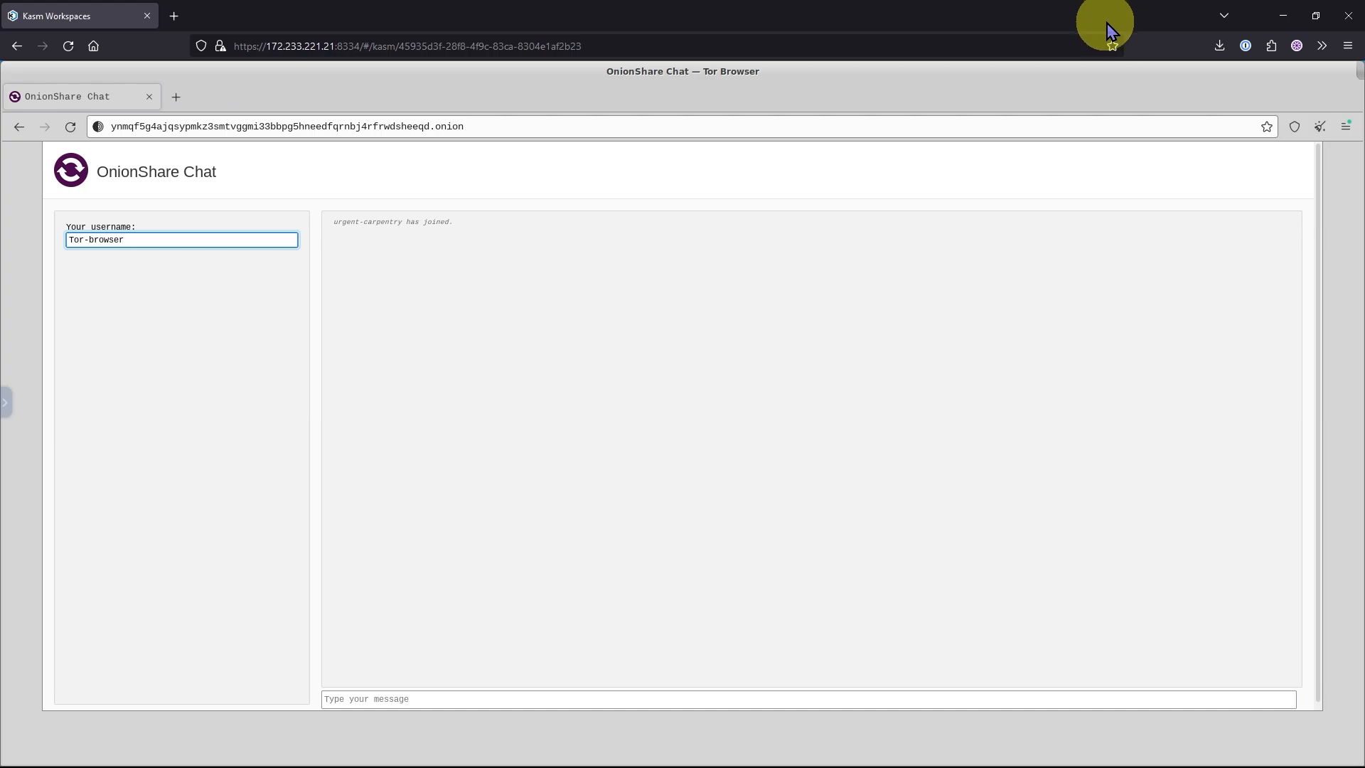
{"action": "left_click", "coordinate": [862, 169]}
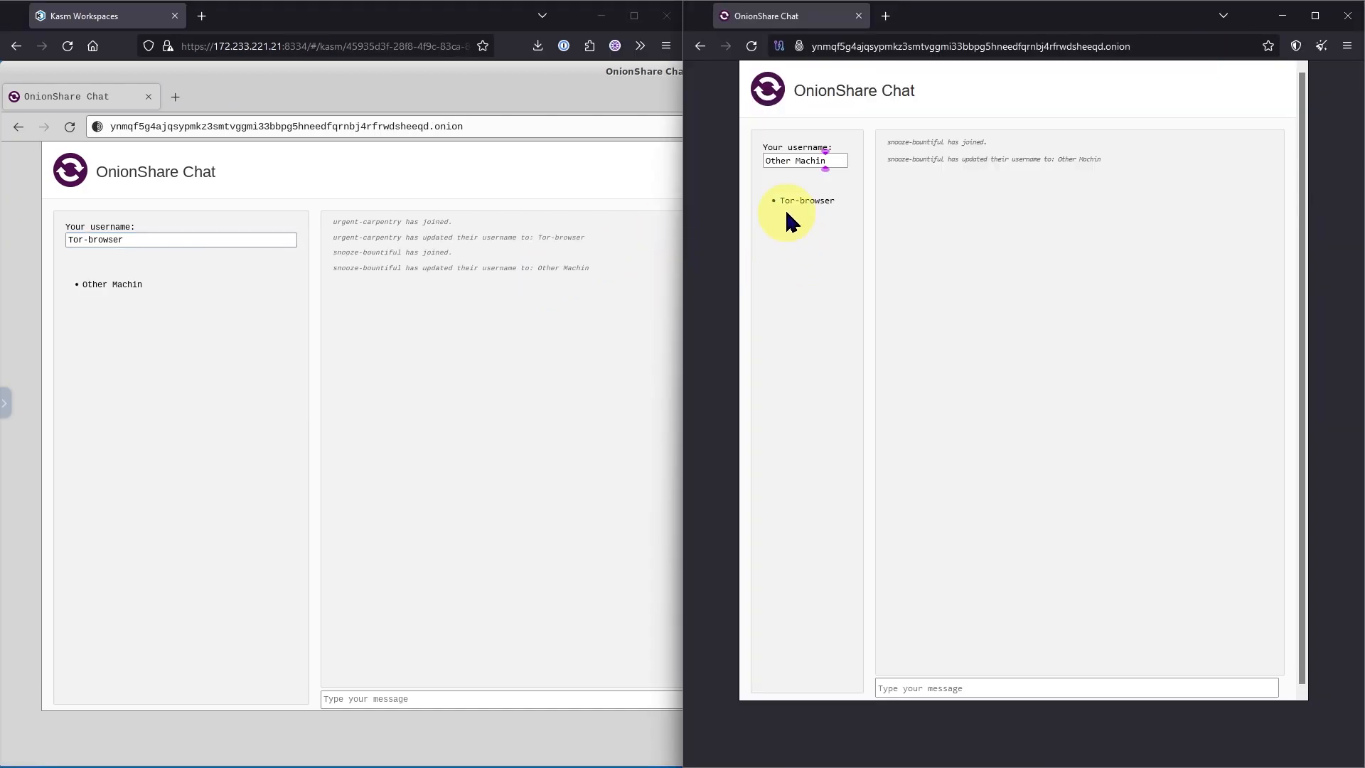
Send the message "Just us two" in the chat room.
{"action": "left_click", "coordinate": [903, 691]}
{"action": "left_click", "coordinate": [903, 691]}
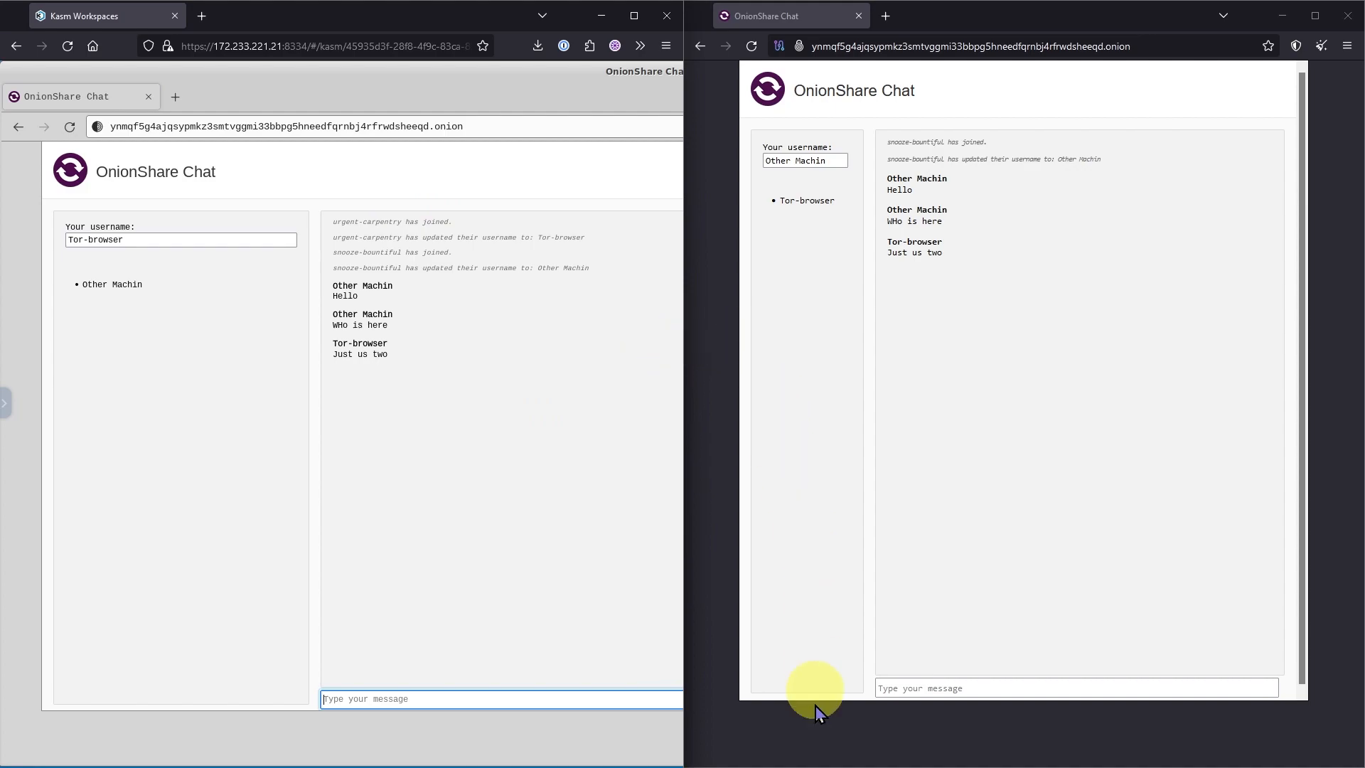
Stop the chat server in OnionShare and reload the chat page in Tor Browser.
{"action": "left_click", "coordinate": [736, 766]}
{"action": "left_click", "coordinate": [916, 518]}
{"action": "left_click", "coordinate": [69, 128]}
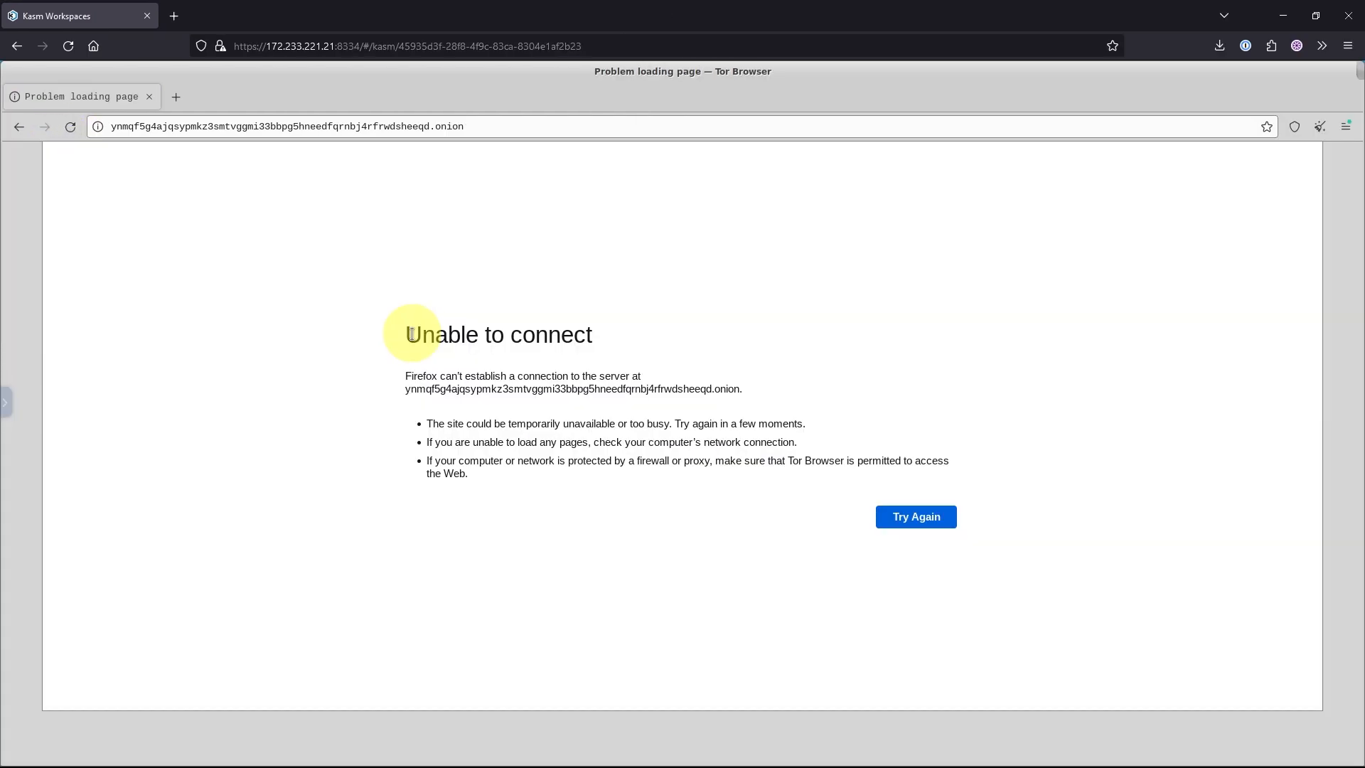
{"action": "triple_click", "coordinate": [626, 330]}
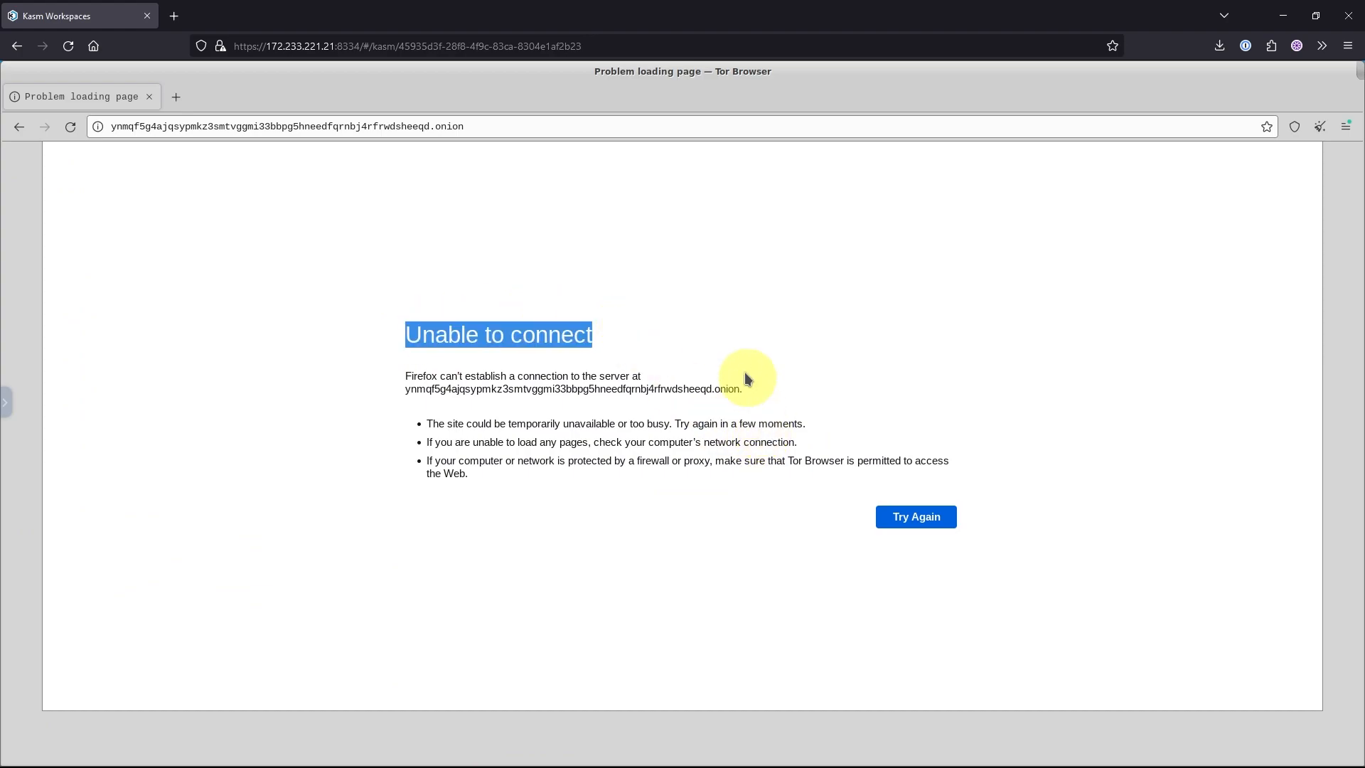